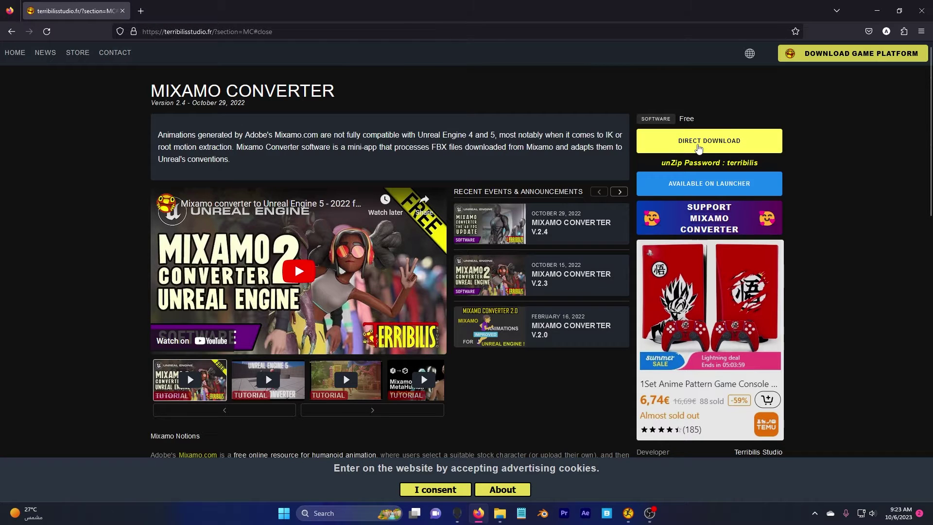
- Download Mixamo Converter by direct download and take the converter folder out of the mixamo_converter(1) archive
{"action": "left_click", "coordinate": [698, 148]}
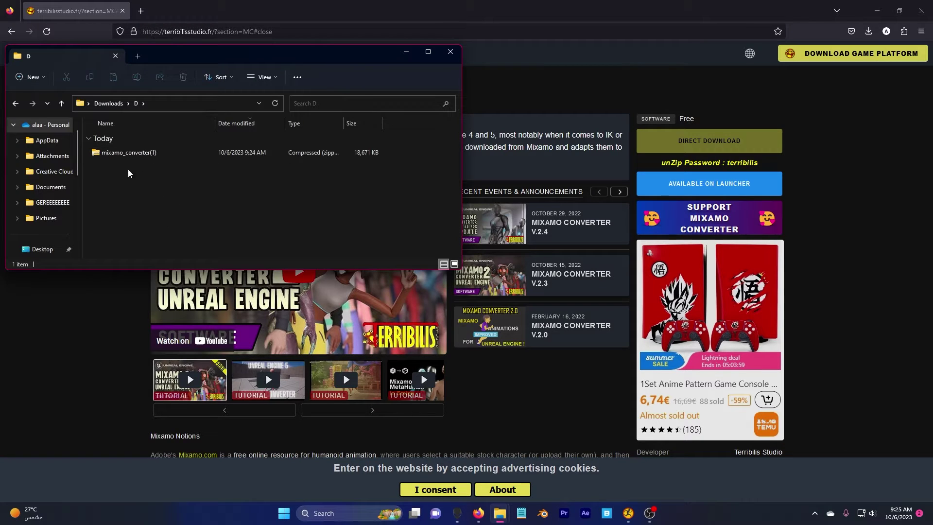
{"action": "left_click", "coordinate": [135, 153]}
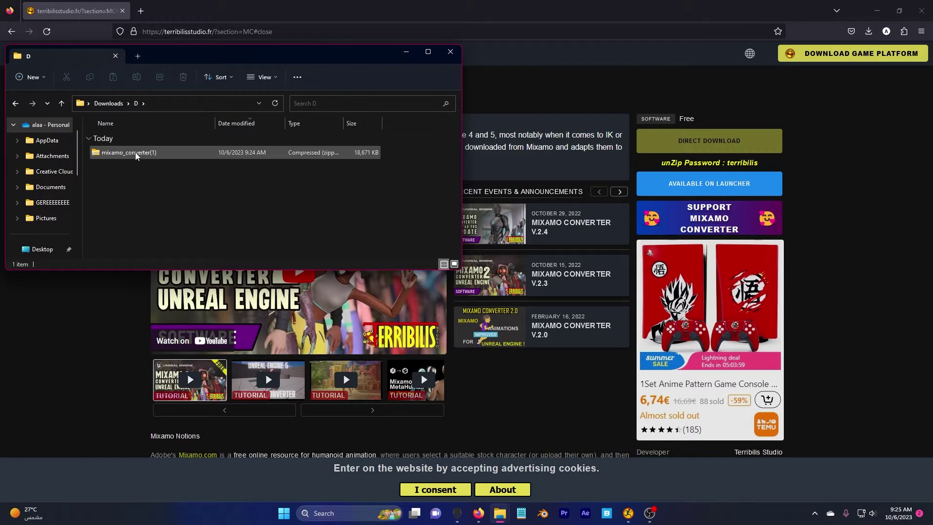
{"action": "double_click", "coordinate": [135, 152]}
{"action": "left_click_drag", "start_coordinate": [135, 140], "coordinate": [355, 172]}
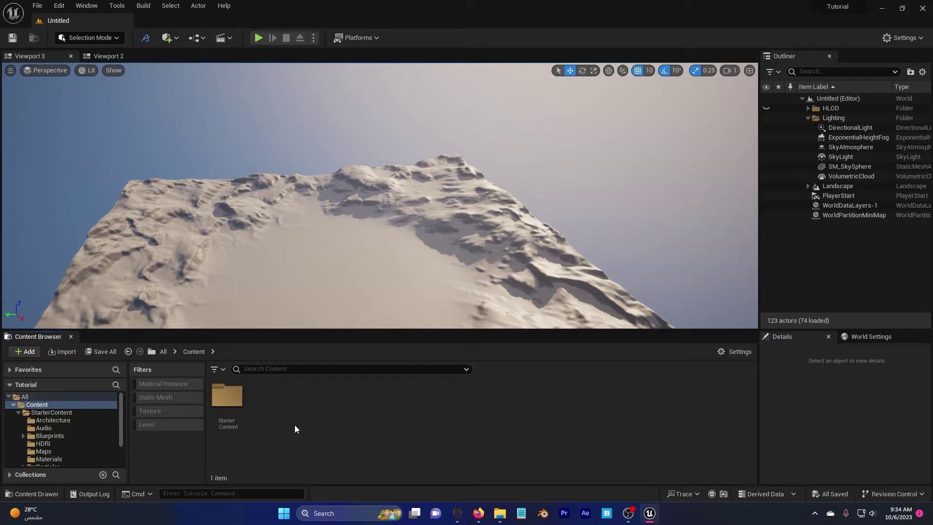
- Switch to Unreal Engine and add the Third Person Blueprint feature pack to the project's Content folder
{"action": "right_click", "coordinate": [294, 425]}
{"action": "left_click", "coordinate": [369, 90]}
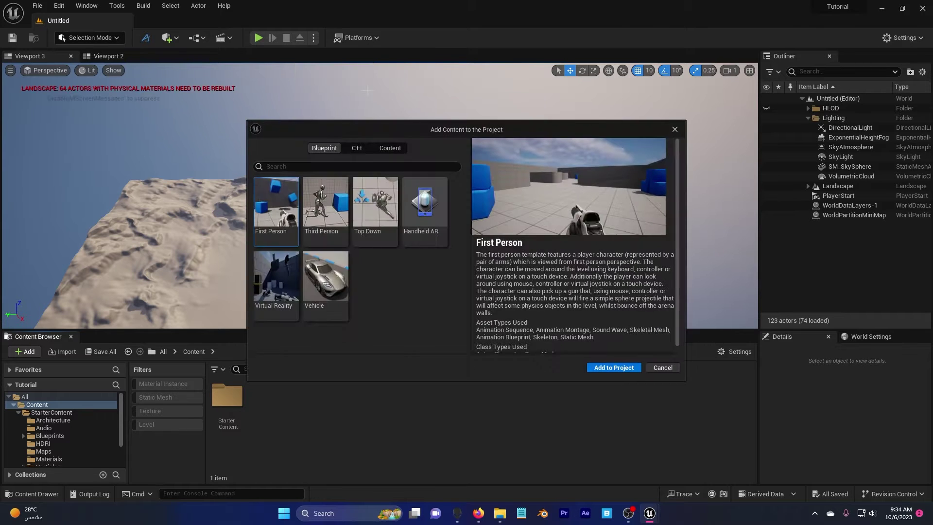
{"action": "left_click", "coordinate": [325, 202]}
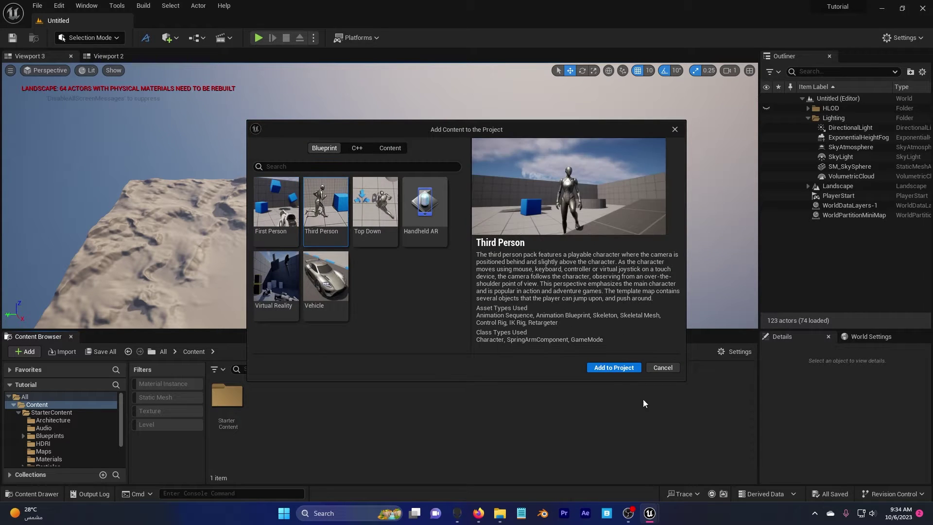
{"action": "left_click", "coordinate": [609, 369]}
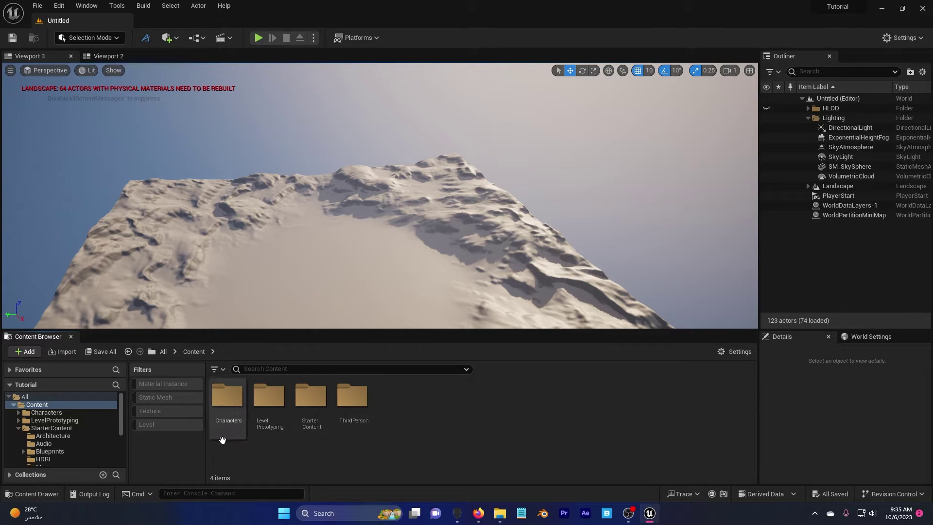
- Open the Meshes folder of the Mannequins characters in the project content
{"action": "double_click", "coordinate": [227, 418]}
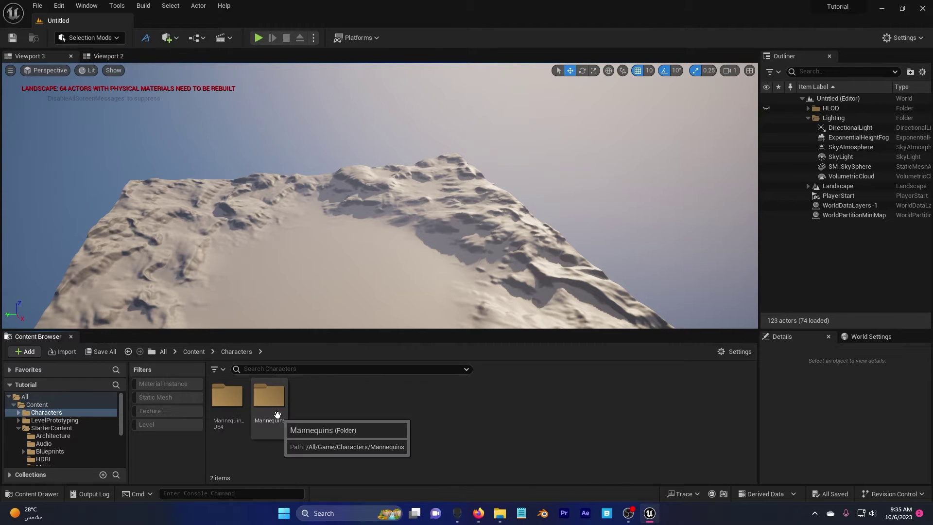
{"action": "double_click", "coordinate": [275, 431]}
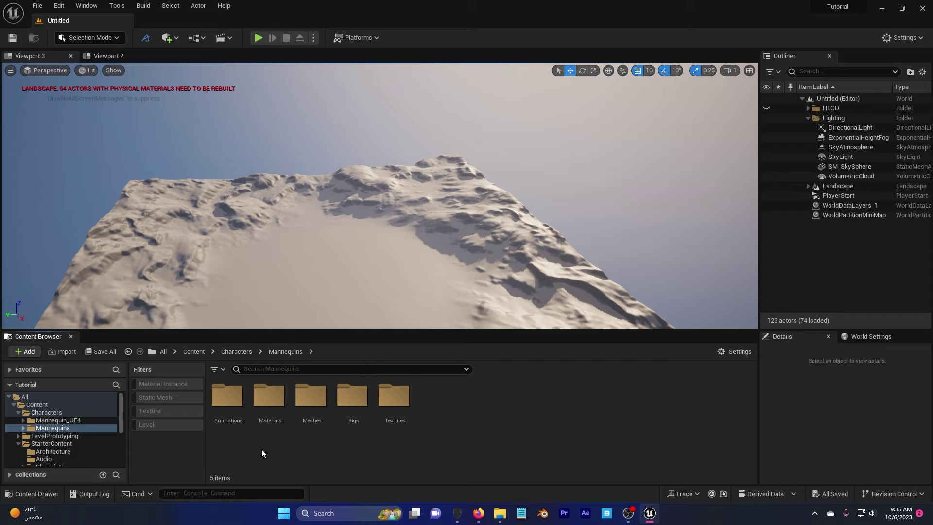
{"action": "double_click", "coordinate": [311, 399]}
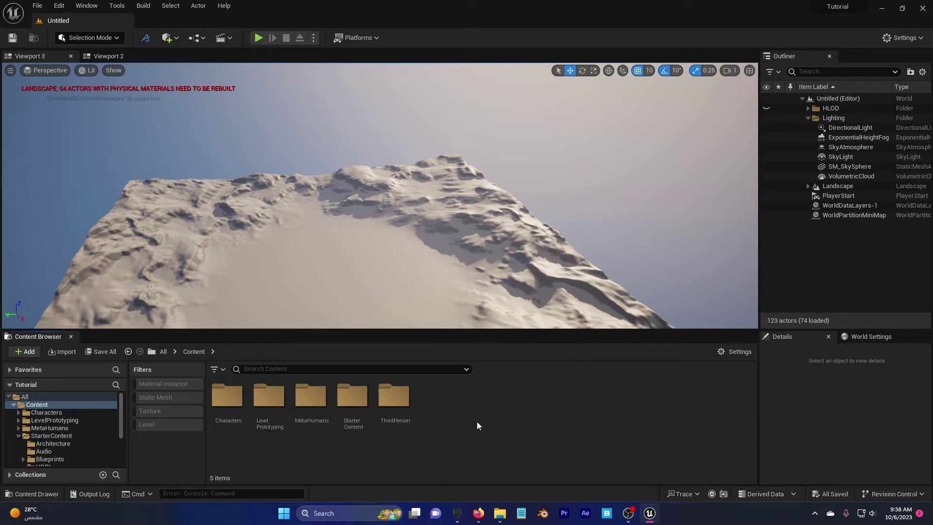
- Add the Lucian MetaHuman preset at Highest Quality from Quixel Bridge and enable the missing Groom plugin
{"action": "right_click", "coordinate": [477, 421]}
{"action": "left_click", "coordinate": [520, 95]}
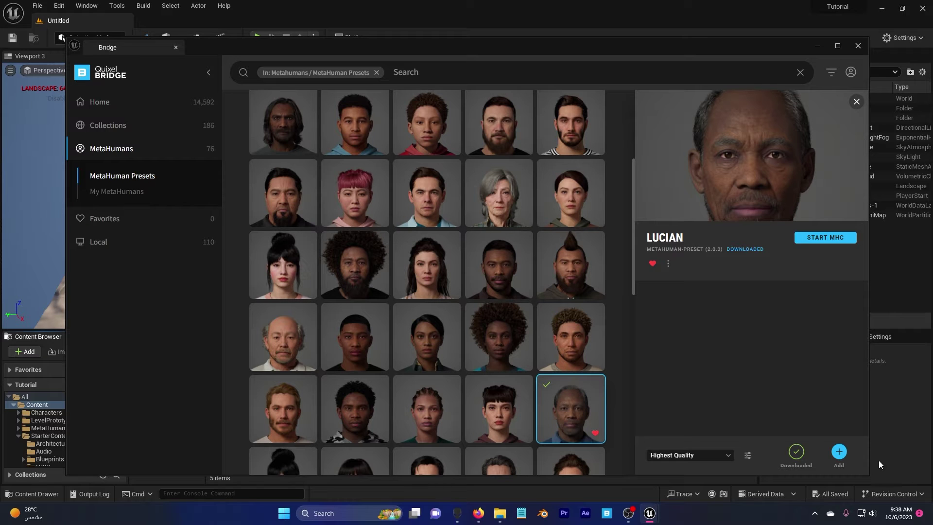
{"action": "left_click", "coordinate": [839, 451]}
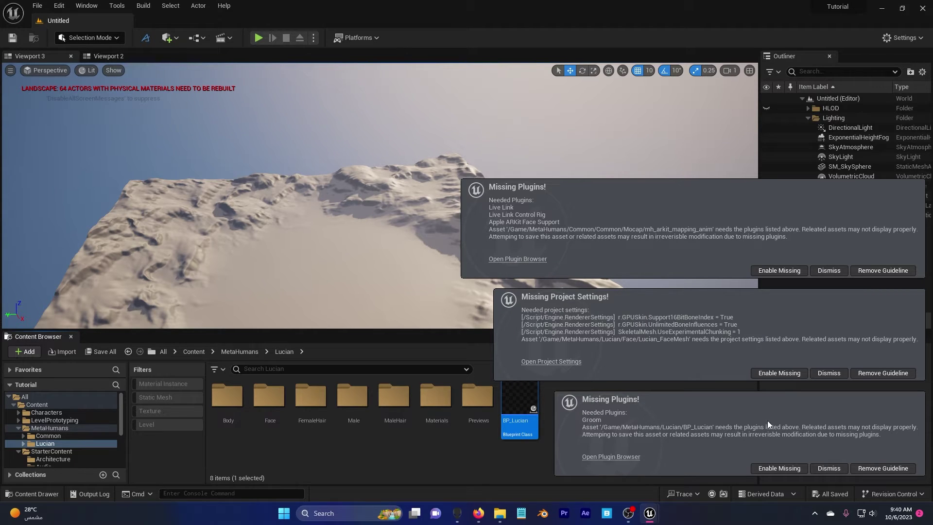
{"action": "left_click", "coordinate": [778, 468]}
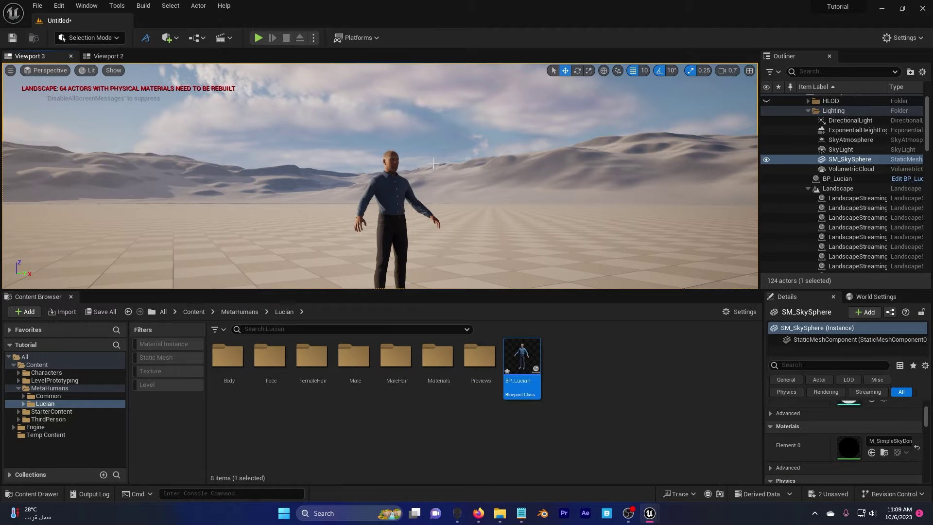
- Select the Lucian MetaHuman in the level and open its blueprint for editing
{"action": "scroll", "coordinate": [433, 164], "scroll_direction": "up", "scroll_amount": 5}
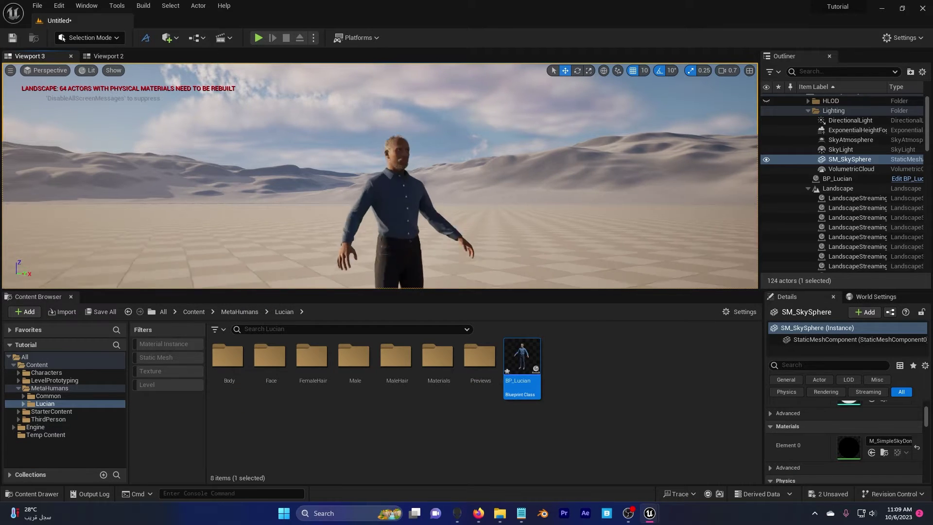
{"action": "scroll", "coordinate": [380, 176], "scroll_direction": "down", "scroll_amount": 6}
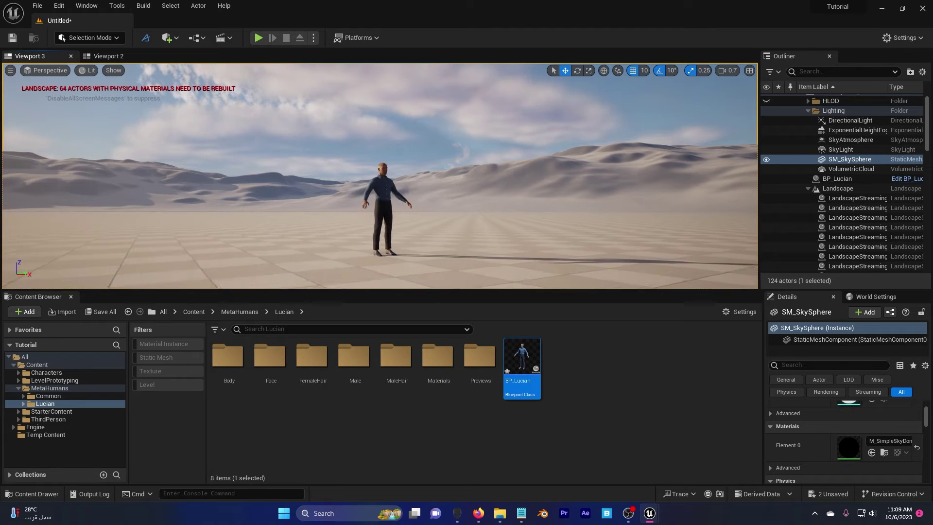
{"action": "scroll", "coordinate": [384, 194], "scroll_direction": "up", "scroll_amount": 4}
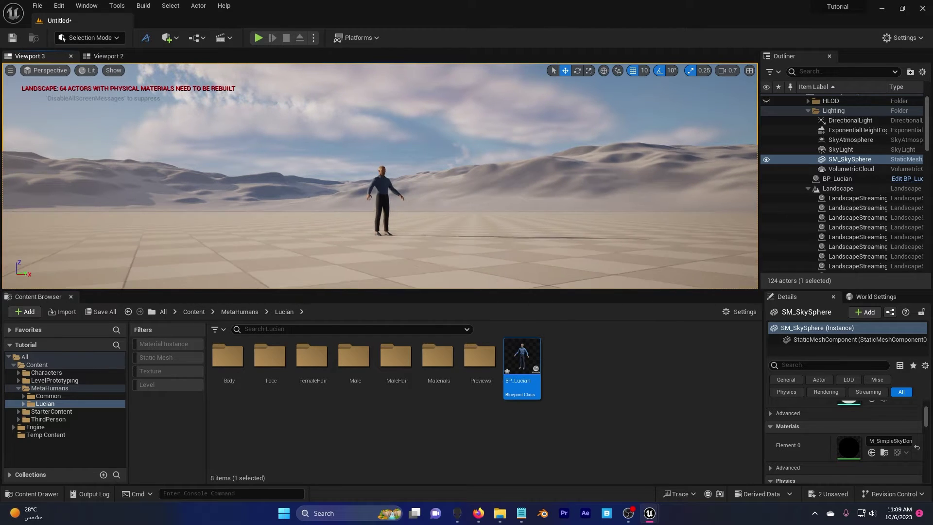
{"action": "scroll", "coordinate": [404, 204], "scroll_direction": "up", "scroll_amount": 1}
{"action": "left_click", "coordinate": [404, 204]}
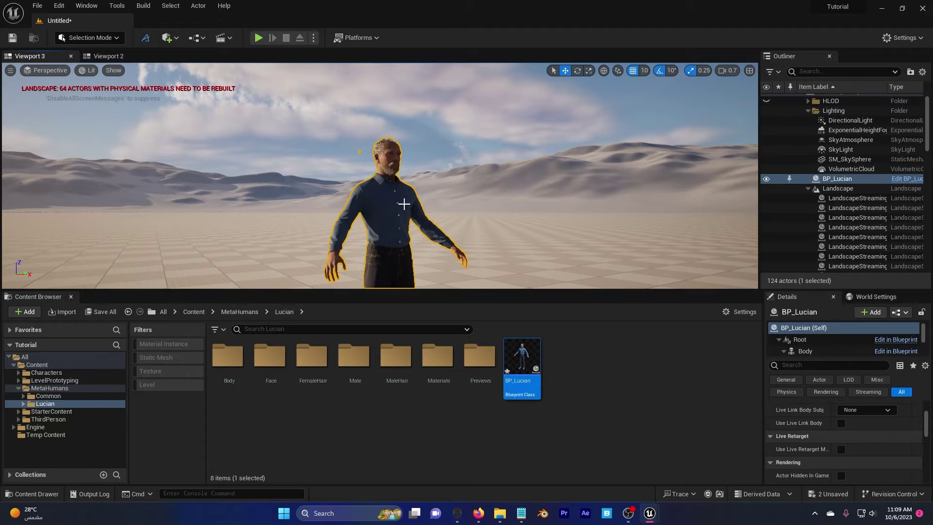
{"action": "scroll", "coordinate": [816, 340], "scroll_direction": "down", "scroll_amount": 3}
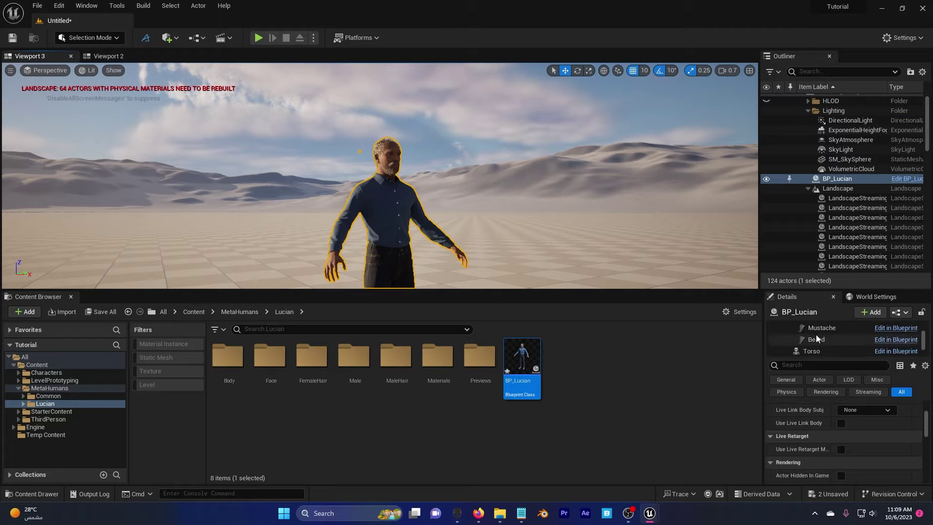
{"action": "left_click", "coordinate": [900, 349]}
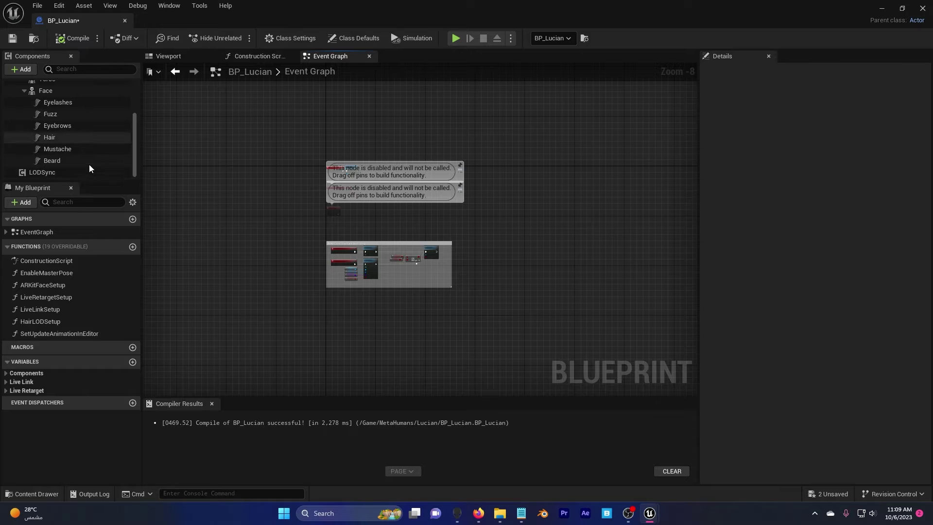
- Set the Forced LOD of the blueprint's LODSync component to 1
{"action": "left_click", "coordinate": [51, 171]}
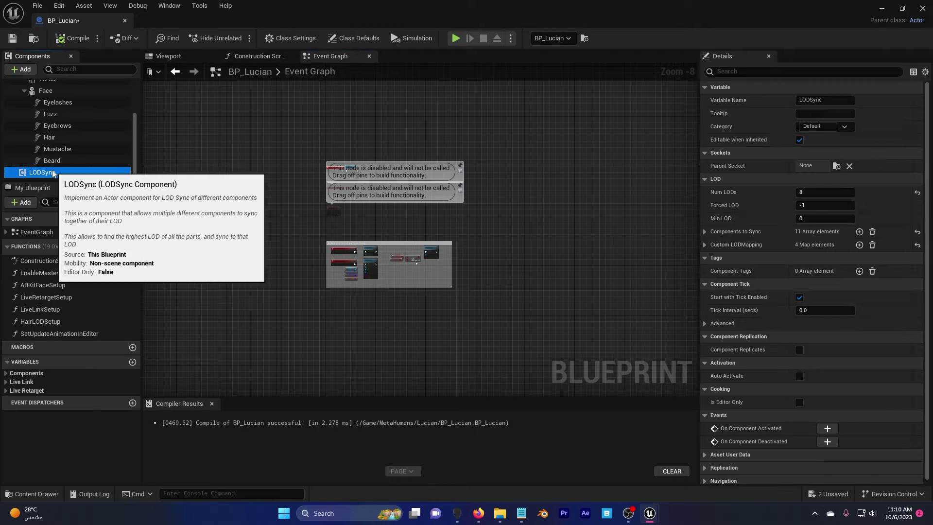
{"action": "left_click", "coordinate": [806, 205]}
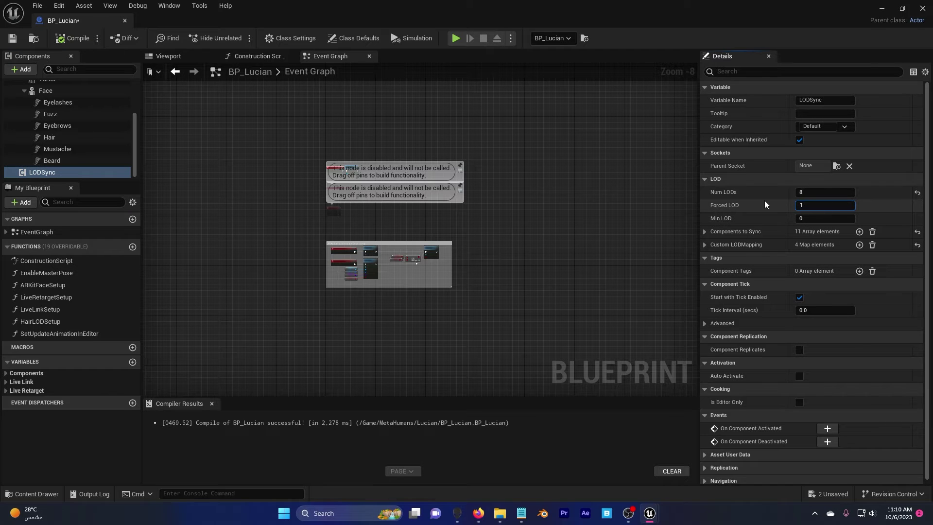
{"action": "key", "text": "Return"}
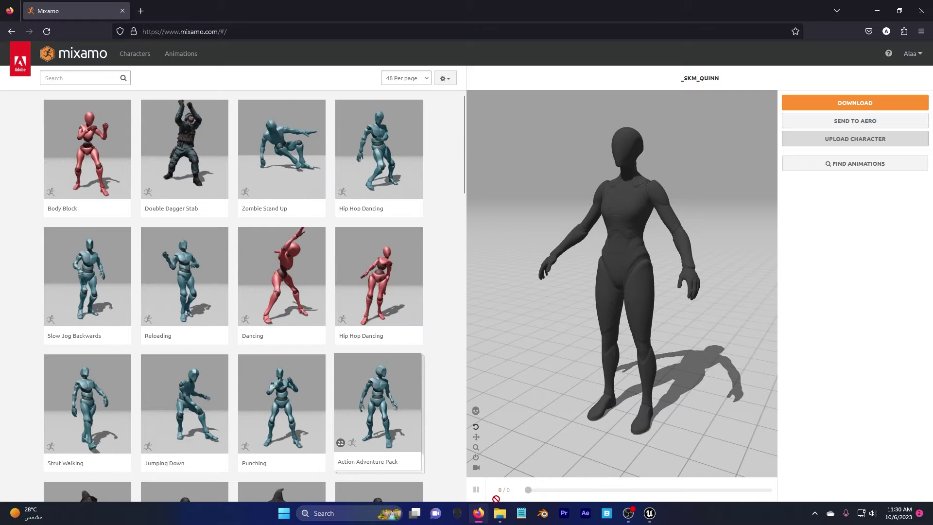
- In File Explorer, open the Quinn unreal engine 5 folder under Mannequins in mixamo_converter, then return to the Mixamo page
{"action": "mouse_move", "coordinate": [500, 513]}
{"action": "left_click", "coordinate": [534, 458]}
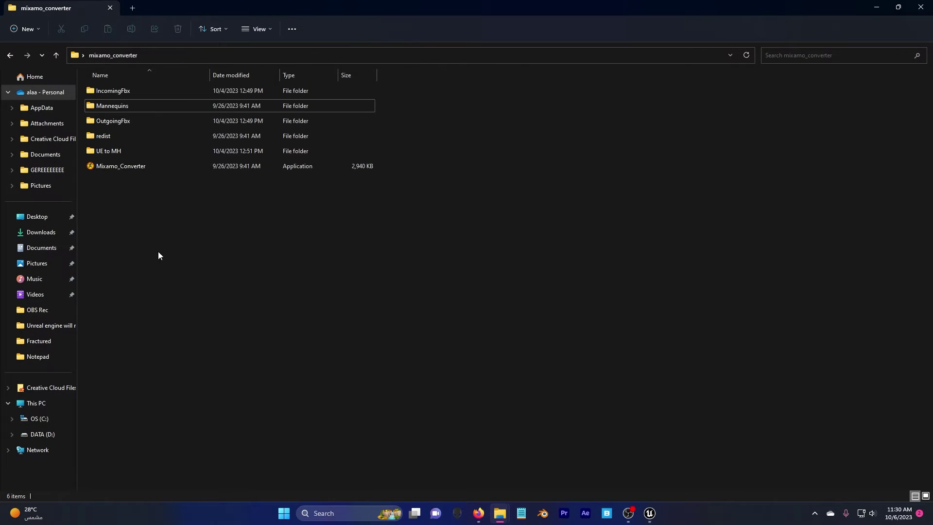
{"action": "double_click", "coordinate": [147, 107]}
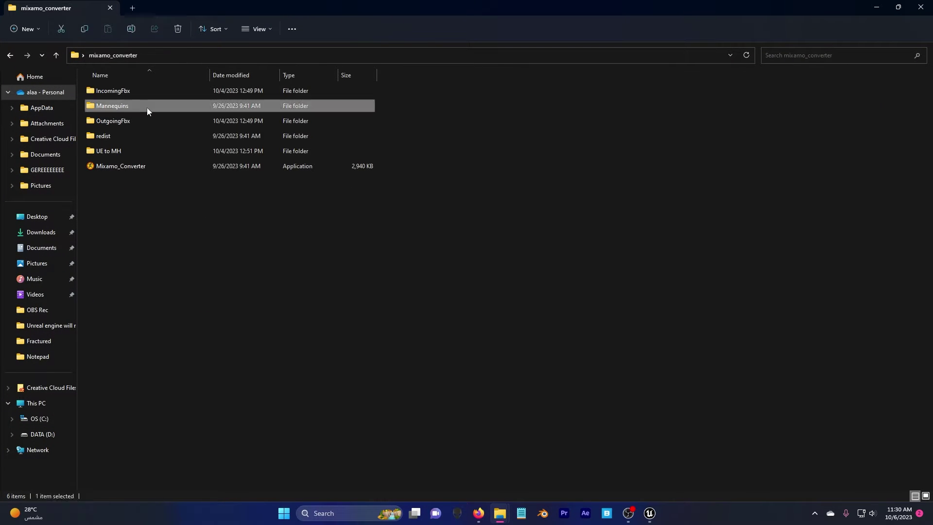
{"action": "double_click", "coordinate": [136, 138]}
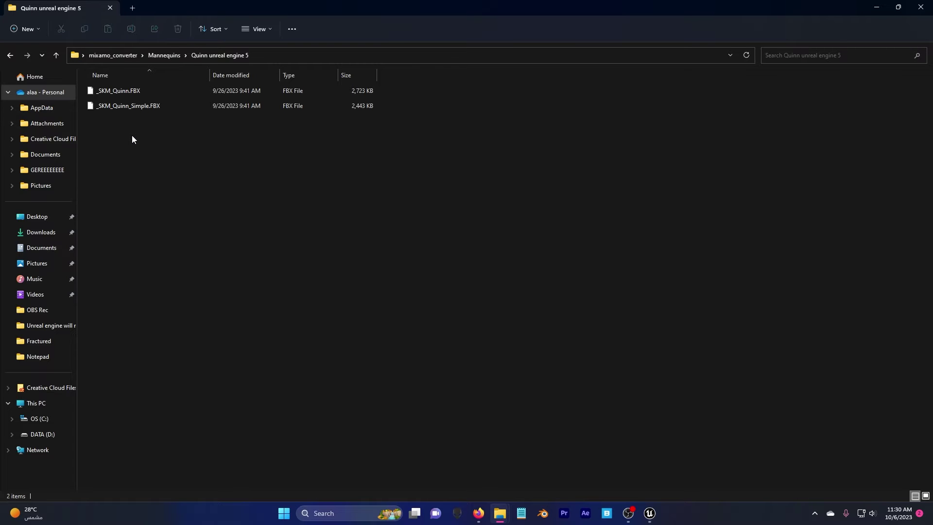
{"action": "left_click_drag", "start_coordinate": [267, 4], "coordinate": [506, 83]}
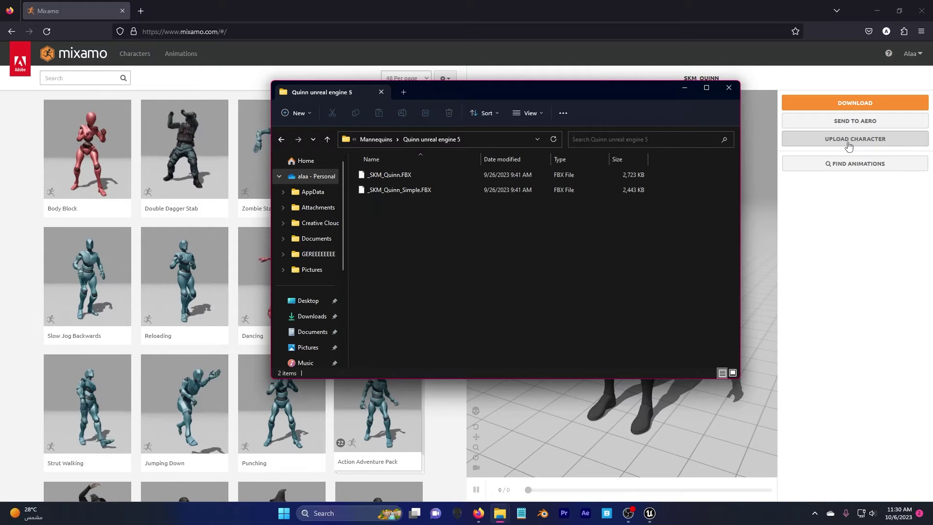
{"action": "left_click", "coordinate": [786, 204]}
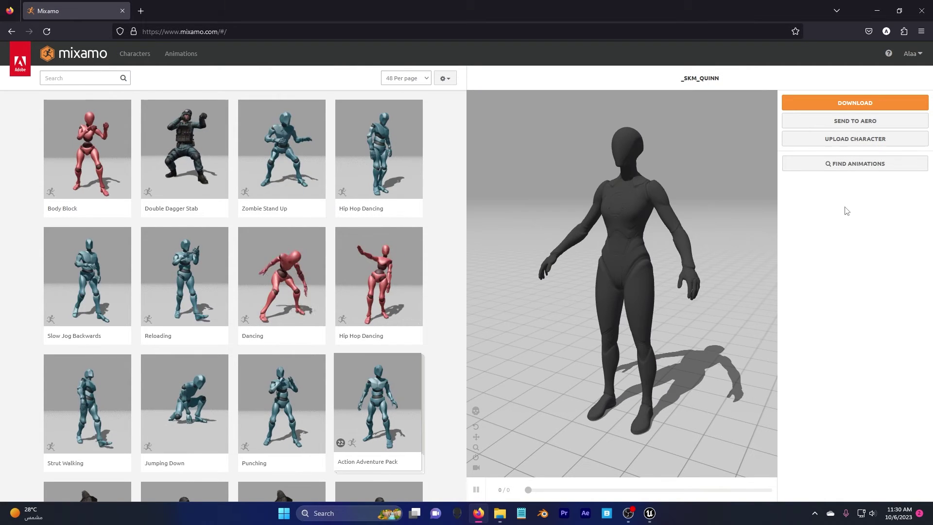
- Upload _SKM_Quinn.FBX to Mixamo as a character and accept it in place of the previous one
{"action": "left_click", "coordinate": [843, 140]}
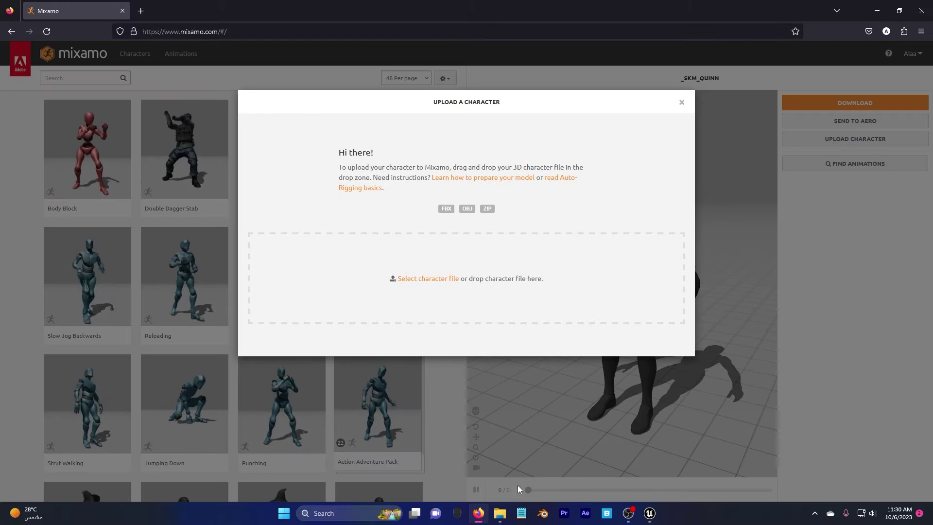
{"action": "left_click", "coordinate": [552, 459]}
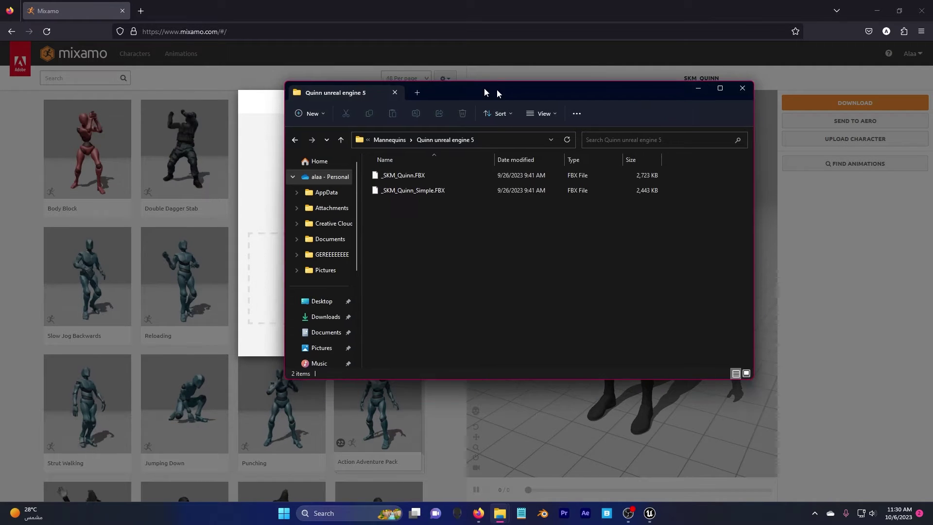
{"action": "left_click_drag", "start_coordinate": [485, 92], "coordinate": [730, 126]}
{"action": "left_click_drag", "start_coordinate": [646, 206], "coordinate": [479, 293]}
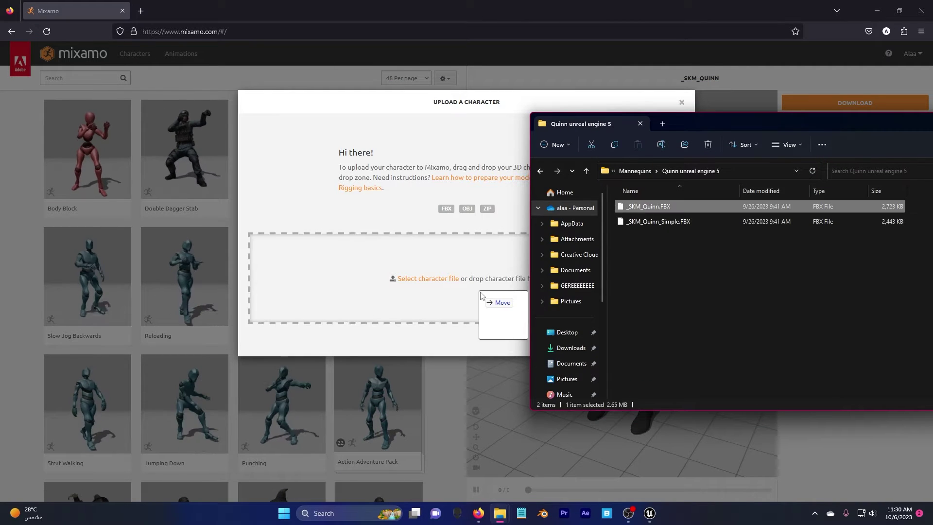
{"action": "left_click_drag", "start_coordinate": [479, 293], "coordinate": [479, 294]}
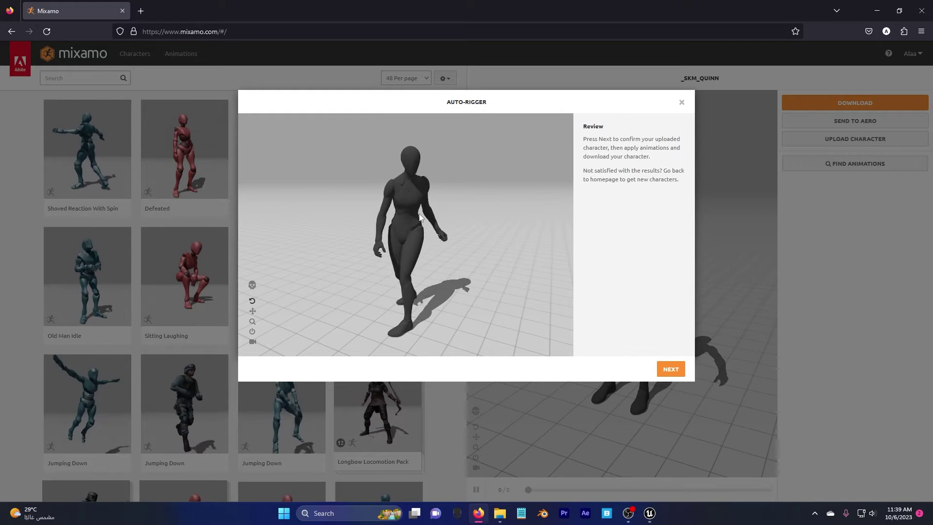
{"action": "left_click", "coordinate": [672, 371]}
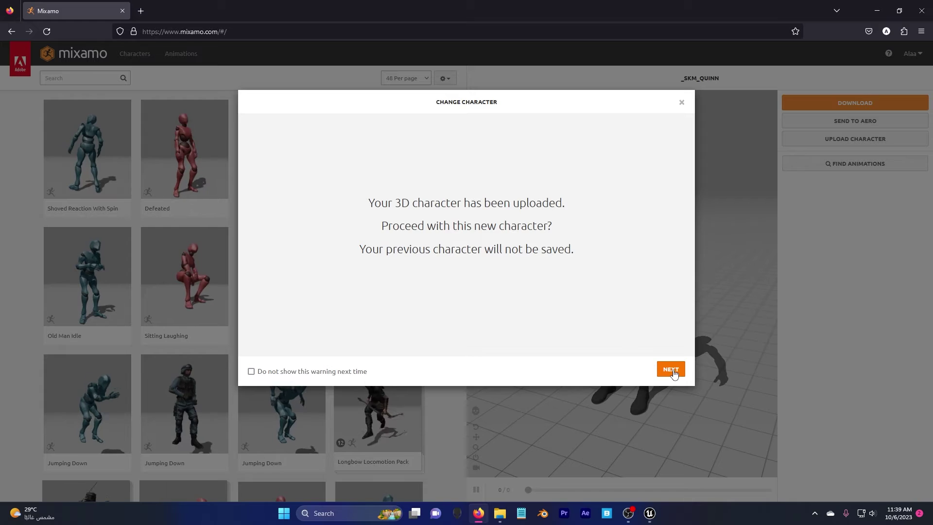
{"action": "left_click", "coordinate": [672, 370]}
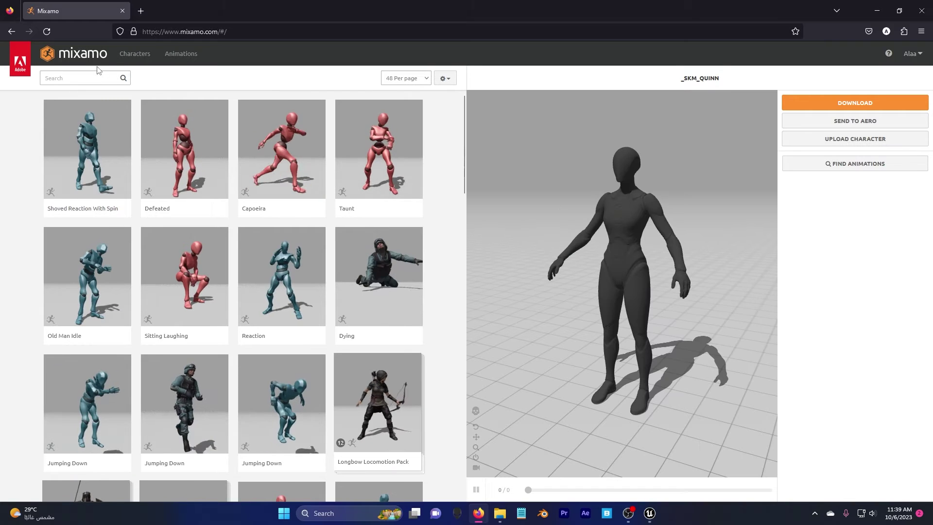
- Search the animations for "walk" and apply the red figure's Walking animation beside Crouched Walking to the Quinn character
{"action": "left_click", "coordinate": [82, 78]}
{"action": "type", "text": "wa"}
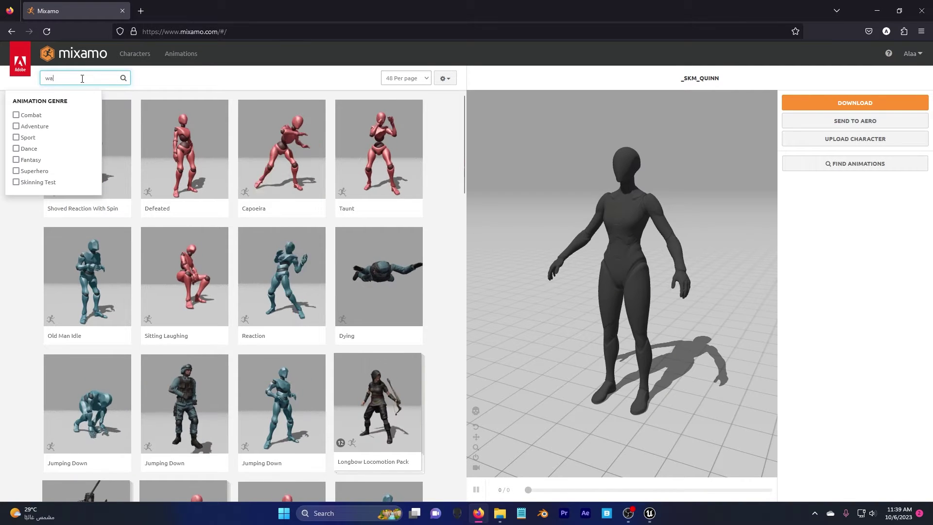
{"action": "type", "text": "lk"}
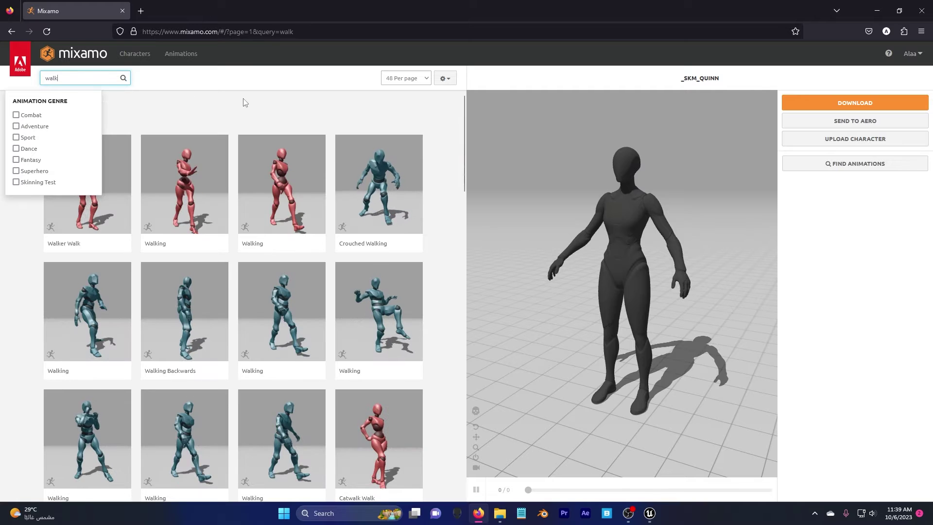
{"action": "left_click", "coordinate": [270, 207]}
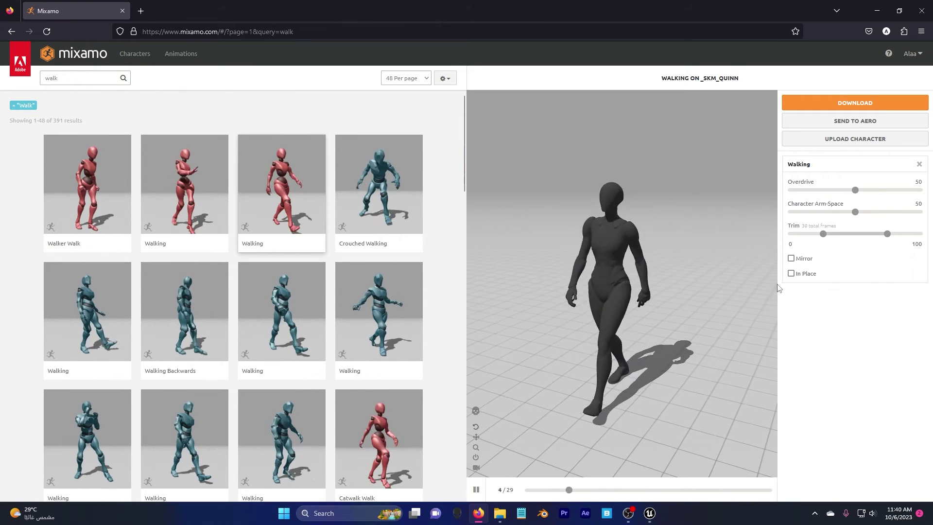
- Make the Walking animation in place and download it as FBX Binary without skin at 30 frames per second
{"action": "left_click", "coordinate": [791, 273]}
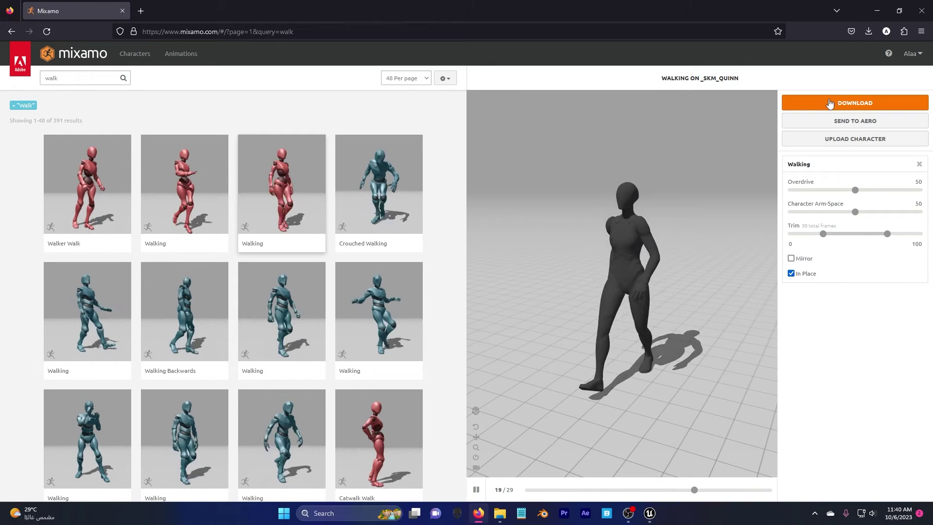
{"action": "left_click", "coordinate": [830, 103]}
{"action": "left_click", "coordinate": [529, 143]}
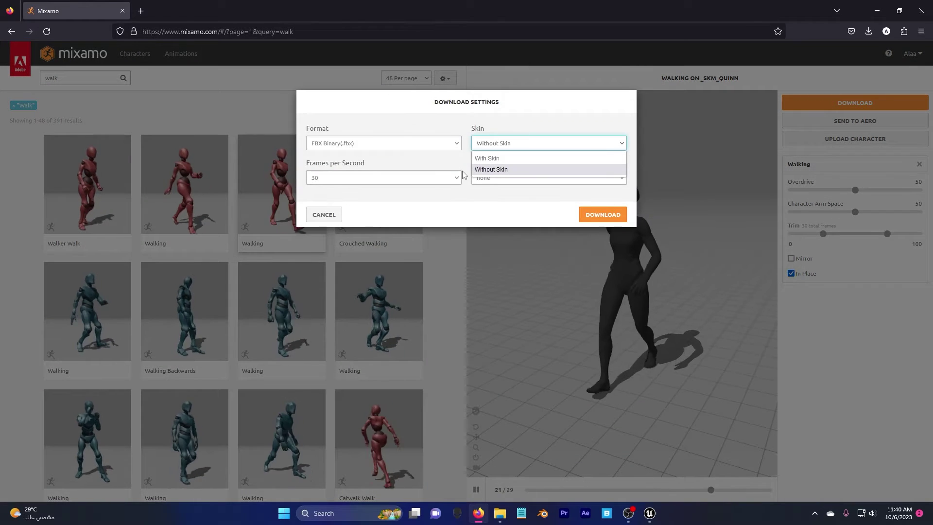
{"action": "left_click", "coordinate": [535, 169]}
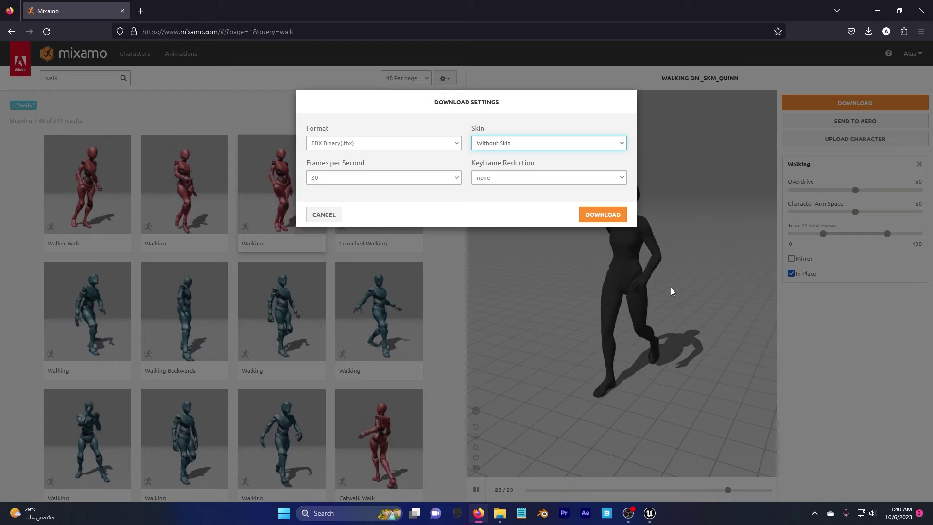
{"action": "left_click", "coordinate": [586, 216]}
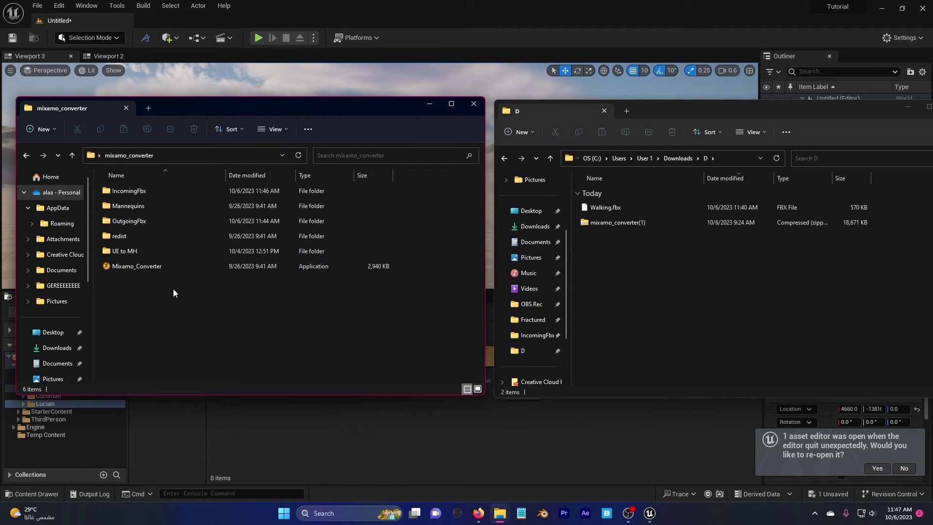
- In File Explorer, move Walking.fbx from the D downloads folder into IncomingFbx, then return to the mixamo_converter folder
{"action": "double_click", "coordinate": [144, 191]}
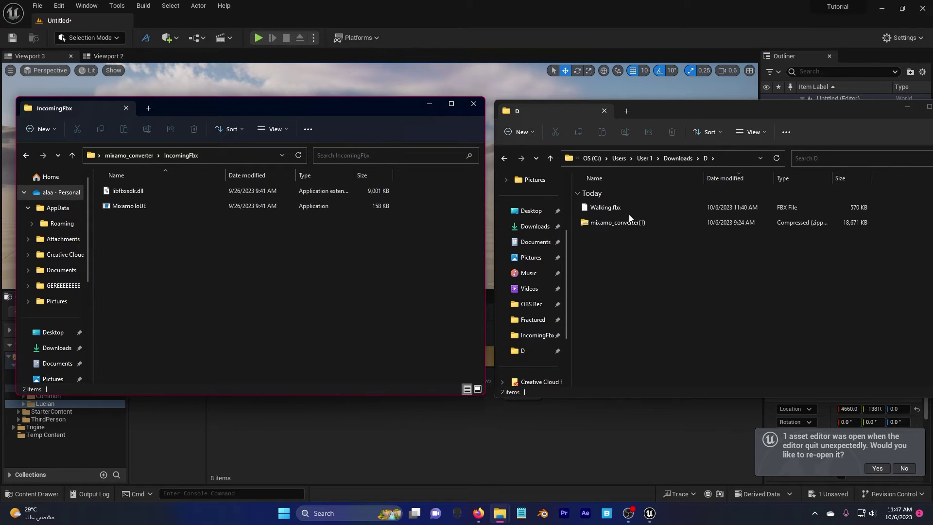
{"action": "left_click_drag", "start_coordinate": [602, 208], "coordinate": [249, 260]}
{"action": "left_click", "coordinate": [129, 155]}
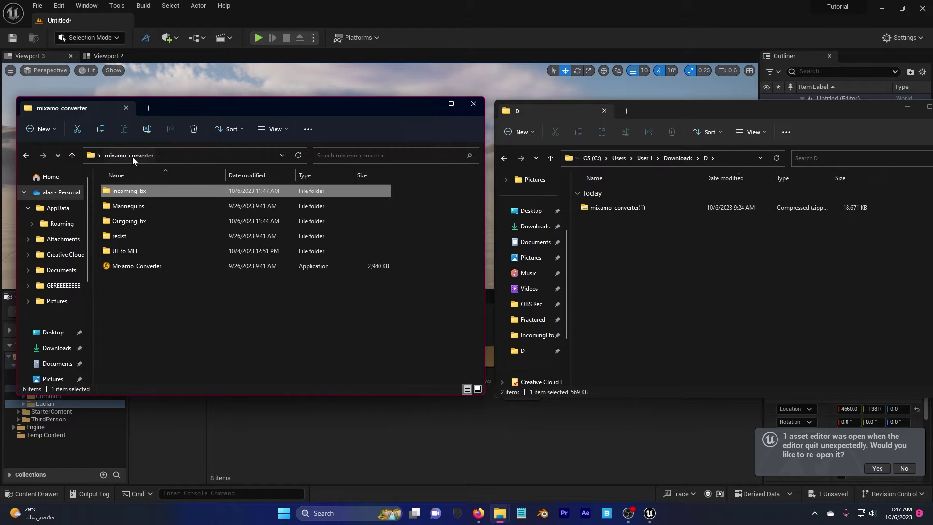
- Launch Mixamo_Converter, pass its splash screen and open the conversion steps page
{"action": "double_click", "coordinate": [131, 268]}
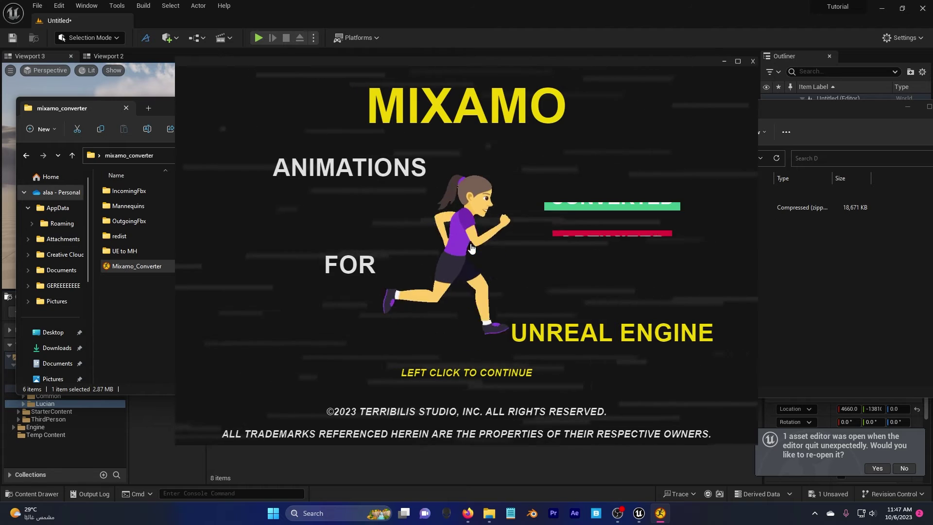
{"action": "left_click", "coordinate": [421, 270]}
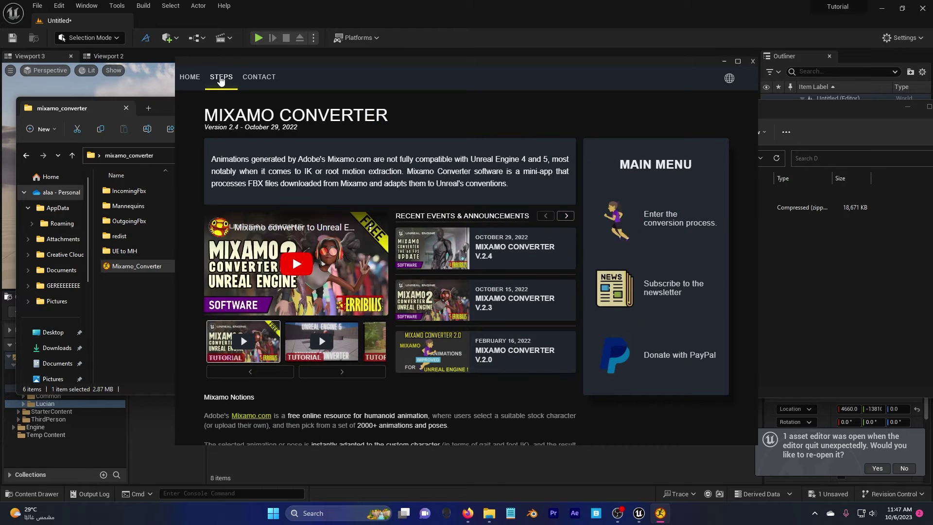
{"action": "left_click", "coordinate": [220, 79]}
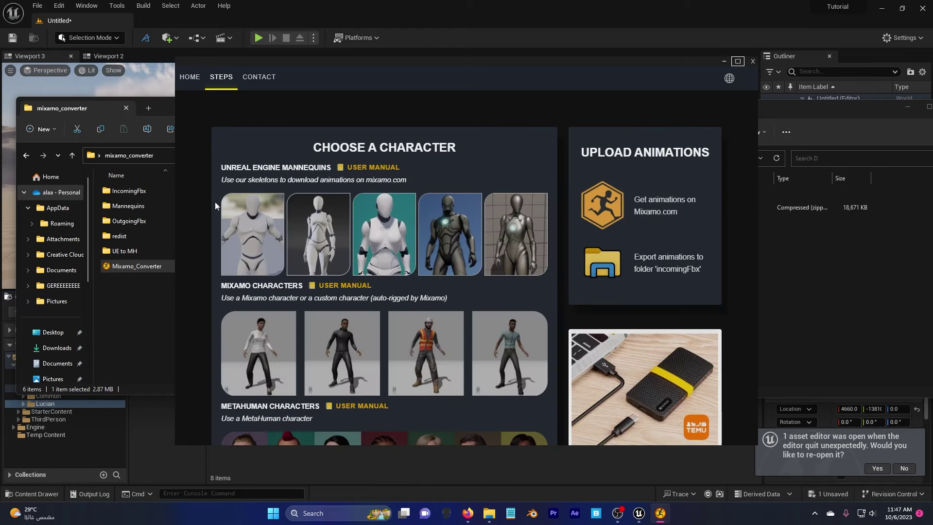
- Set the converted animation name suffix to .UE5 and convert Walking.fbx
{"action": "scroll", "coordinate": [202, 201], "scroll_direction": "down", "scroll_amount": 5}
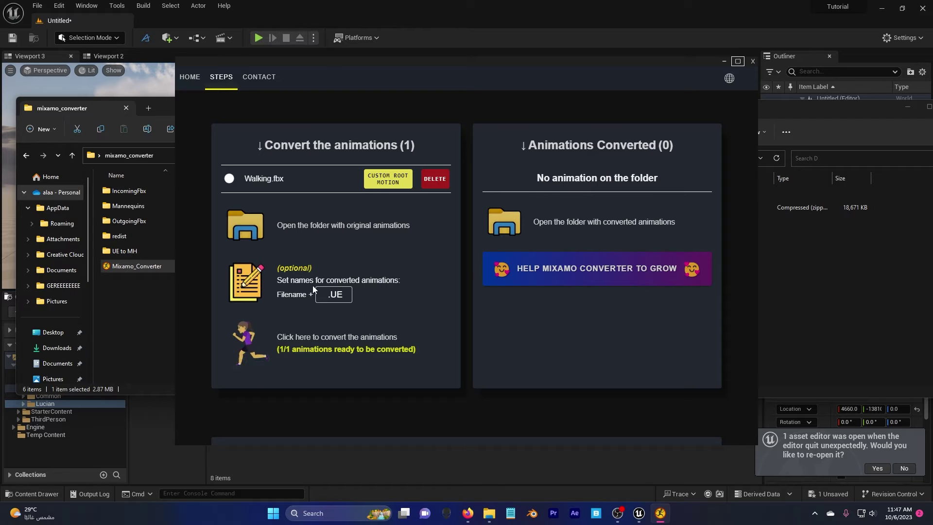
{"action": "left_click", "coordinate": [345, 294]}
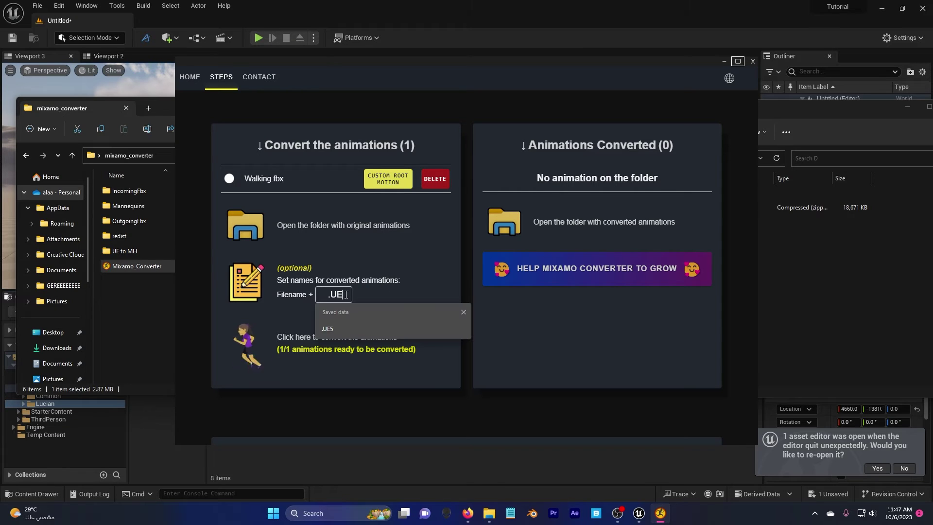
{"action": "left_click", "coordinate": [327, 328]}
{"action": "scroll", "coordinate": [327, 287], "scroll_direction": "up", "scroll_amount": 5}
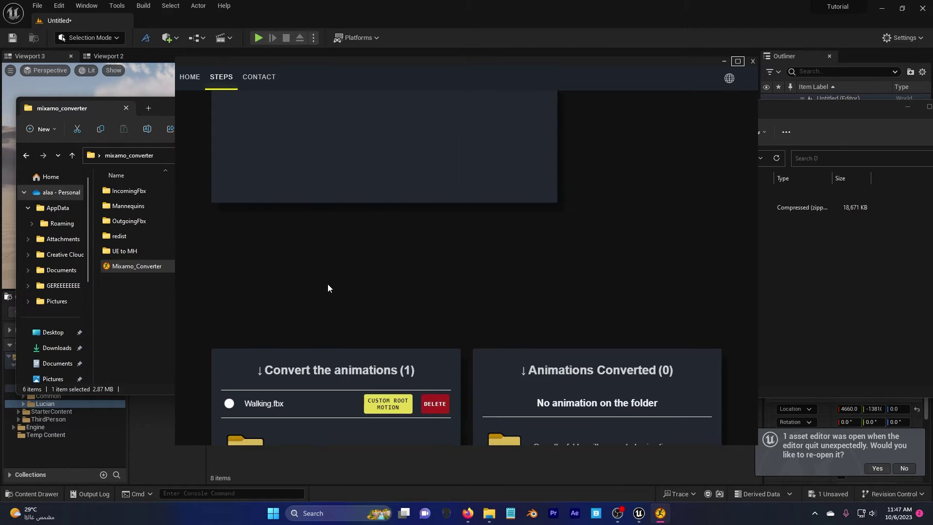
{"action": "scroll", "coordinate": [295, 351], "scroll_direction": "down", "scroll_amount": 5}
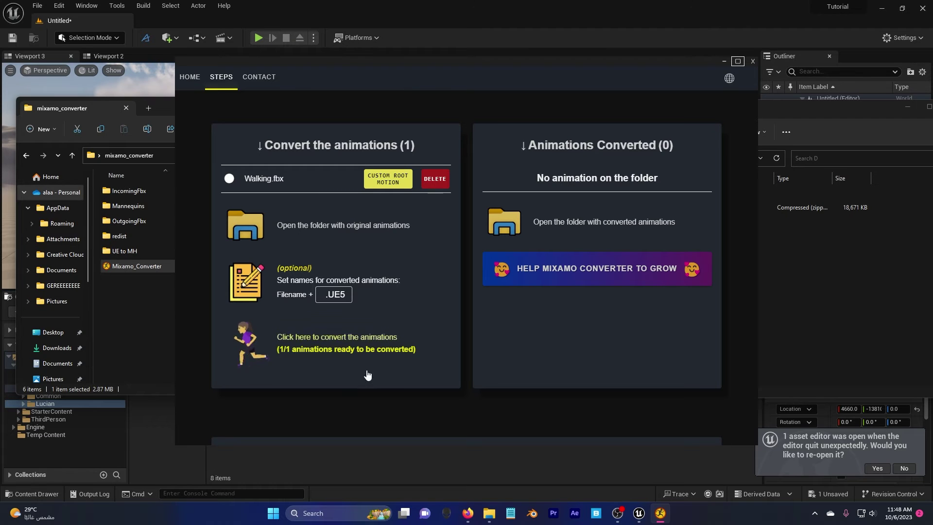
{"action": "left_click", "coordinate": [354, 349]}
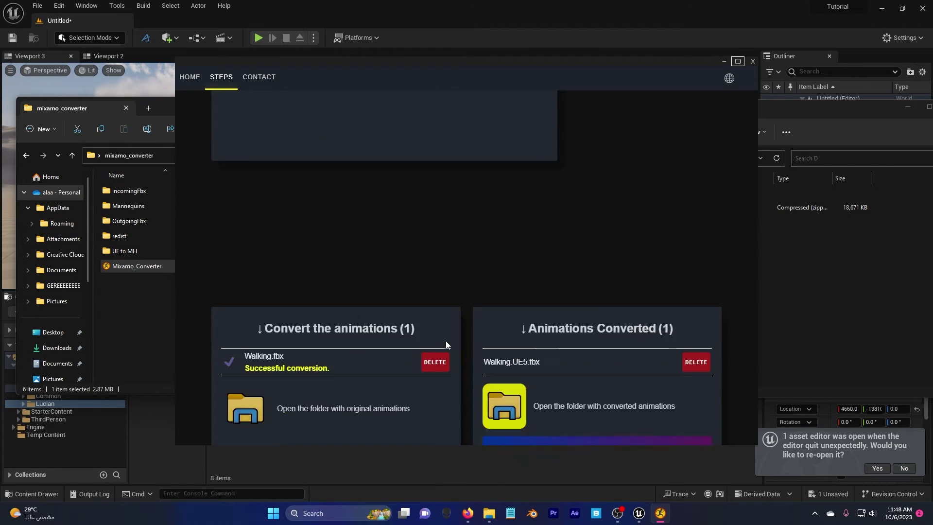
{"action": "scroll", "coordinate": [445, 340], "scroll_direction": "down", "scroll_amount": 5}
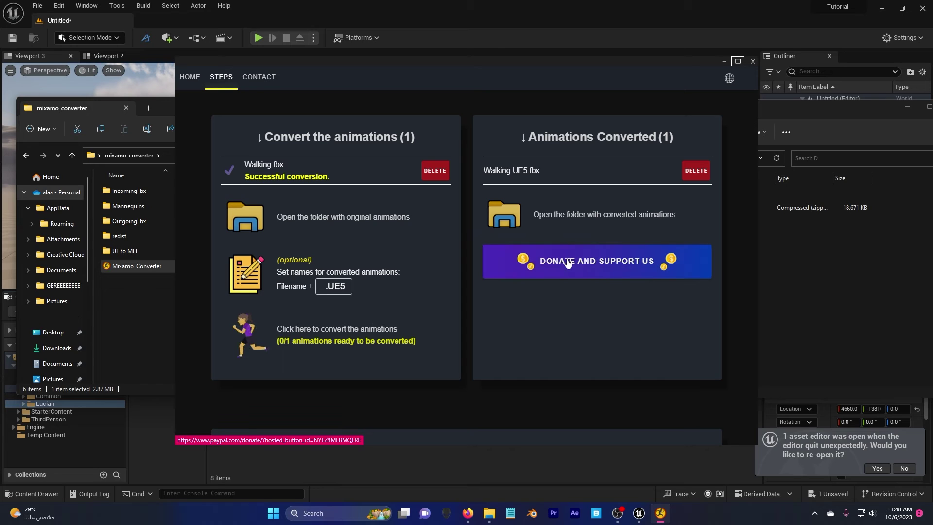
- Switch to File Explorer, open the OutgoingFbx folder and select the converted Walking.UE5.fbx
{"action": "left_click", "coordinate": [157, 286]}
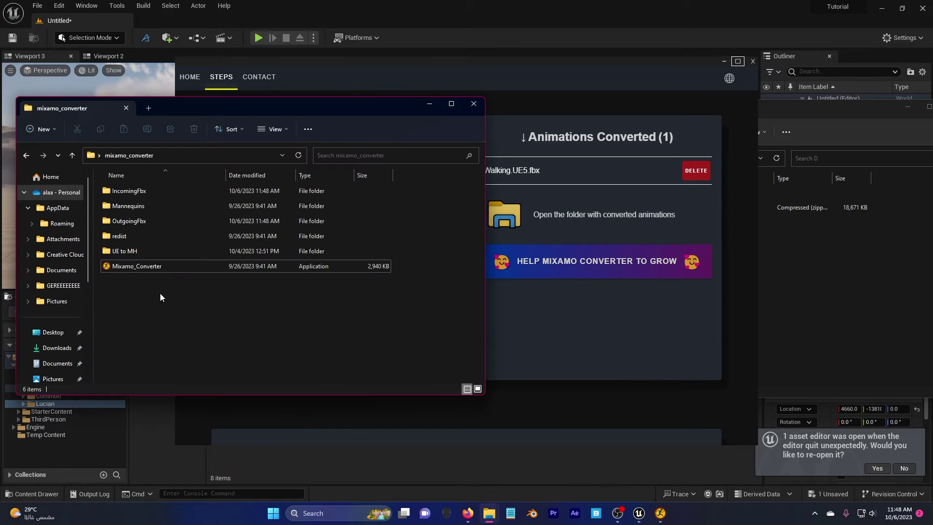
{"action": "double_click", "coordinate": [139, 223]}
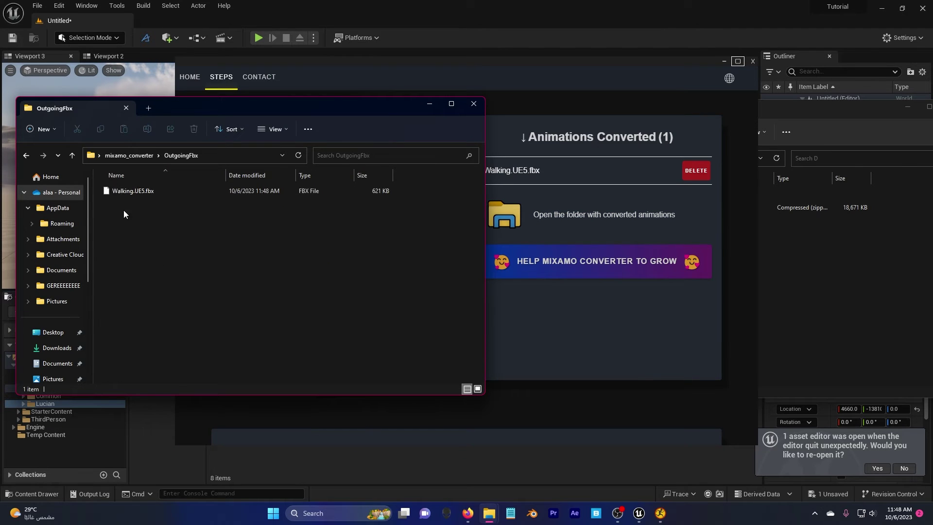
{"action": "left_click", "coordinate": [131, 195]}
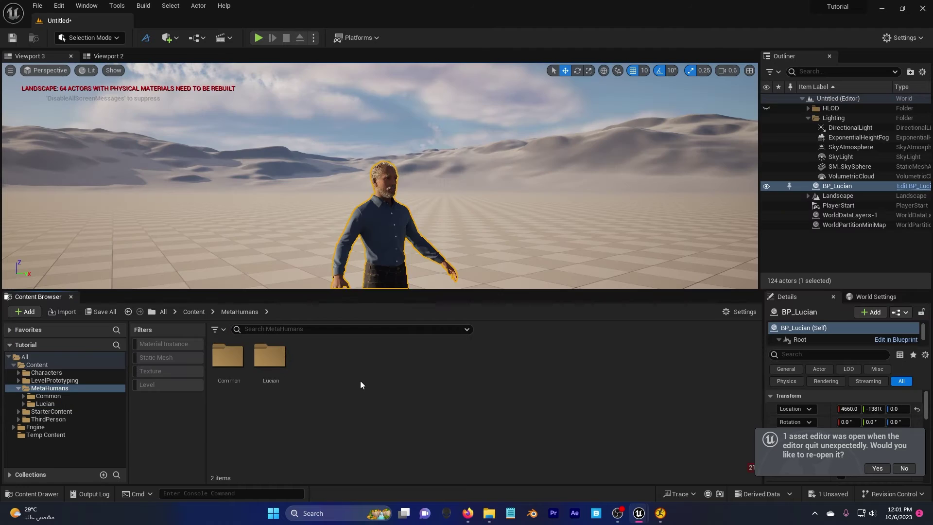
- In Unreal Engine, create a folder named Mixamo inside the MetaHumans content folder and open it
{"action": "right_click", "coordinate": [360, 381]}
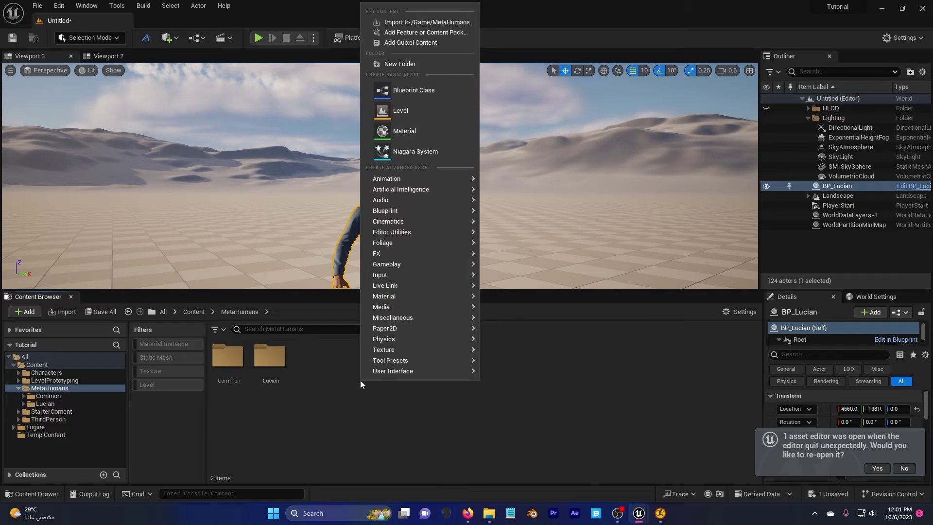
{"action": "left_click", "coordinate": [399, 63]}
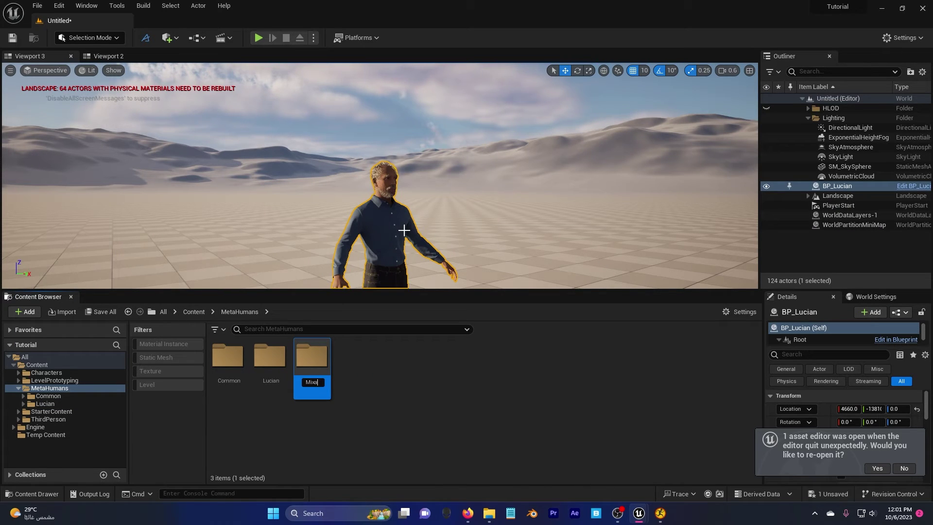
{"action": "type", "text": "Mixamo"}
{"action": "key", "text": "Return"}
{"action": "key", "text": "Return"}
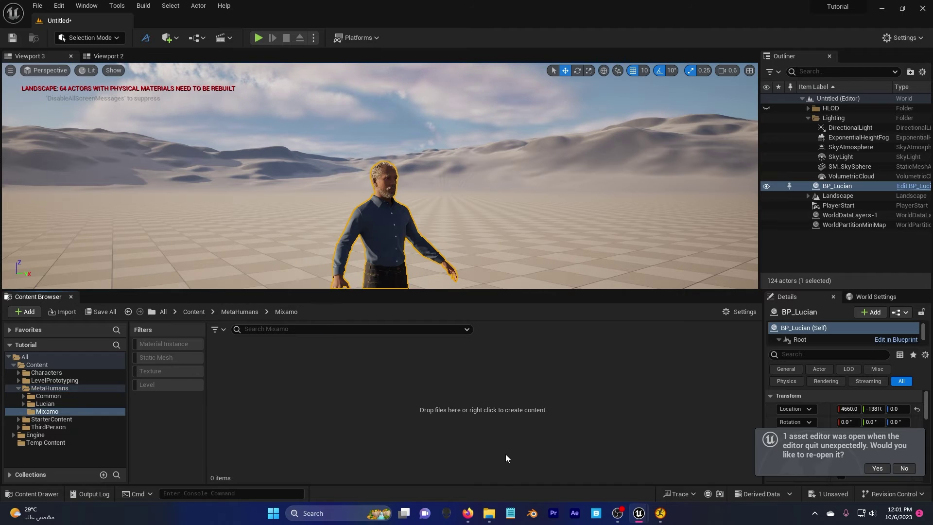
- Bring Walking.UE5.fbx from the OutgoingFbx folder into the Mixamo content folder and bring up its FBX import options
{"action": "mouse_move", "coordinate": [490, 512]}
{"action": "left_click", "coordinate": [495, 464]}
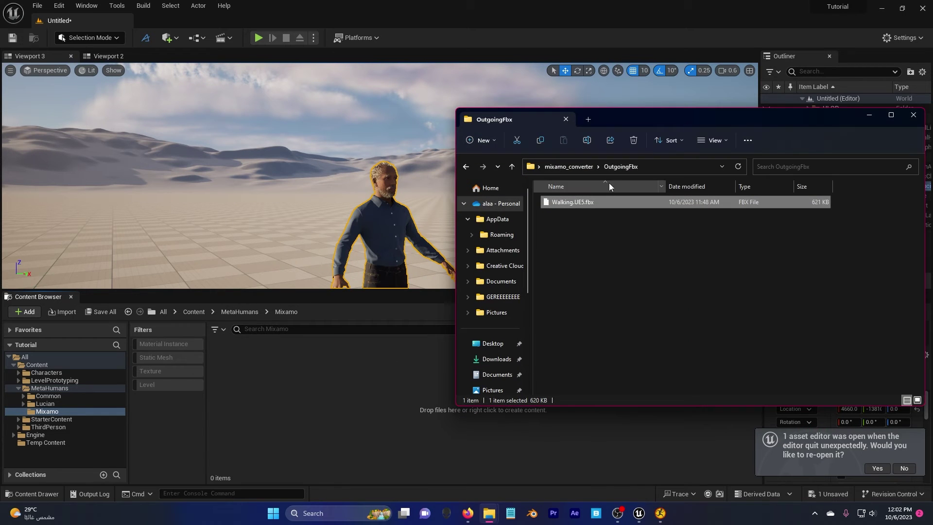
{"action": "left_click_drag", "start_coordinate": [586, 207], "coordinate": [301, 411]}
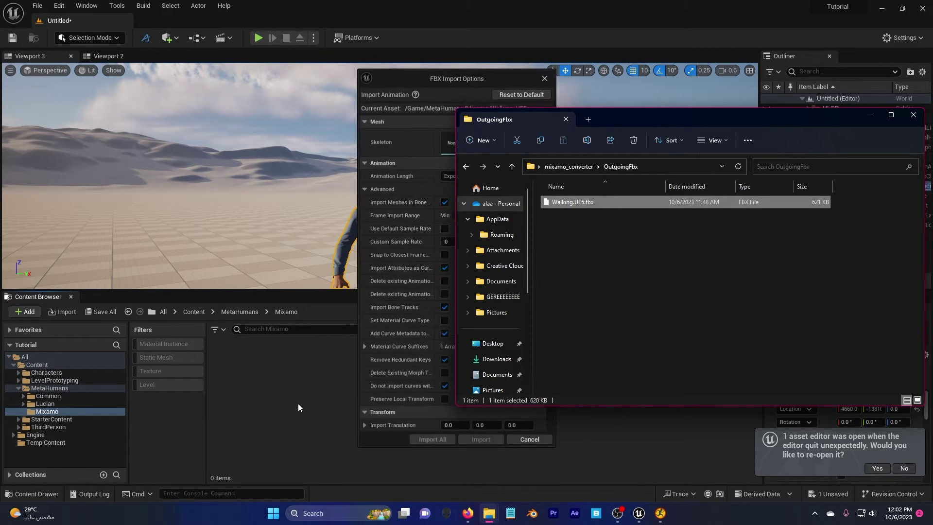
{"action": "left_click", "coordinate": [410, 78]}
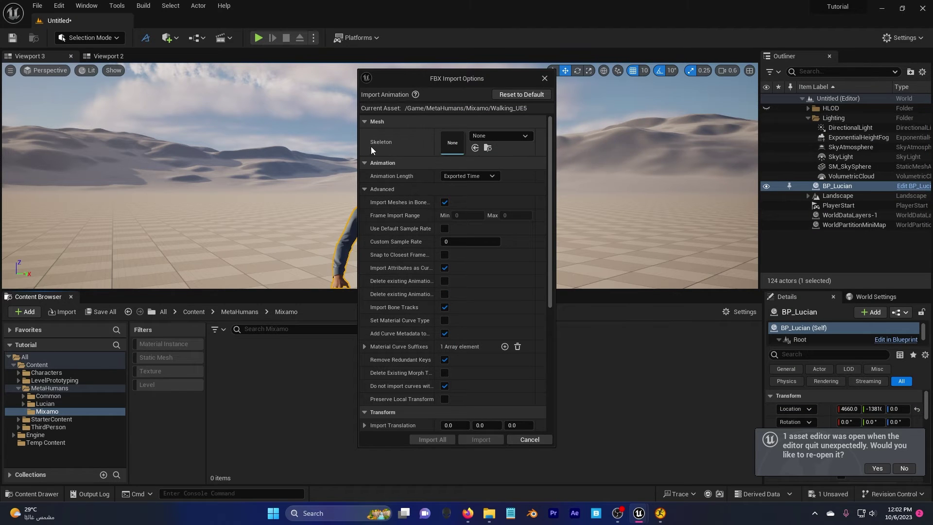
- Import the animation with the SK_Mannequin skeleton, attribute import as curves turned off and Use Default Sample Rate turned on
{"action": "left_click", "coordinate": [489, 136]}
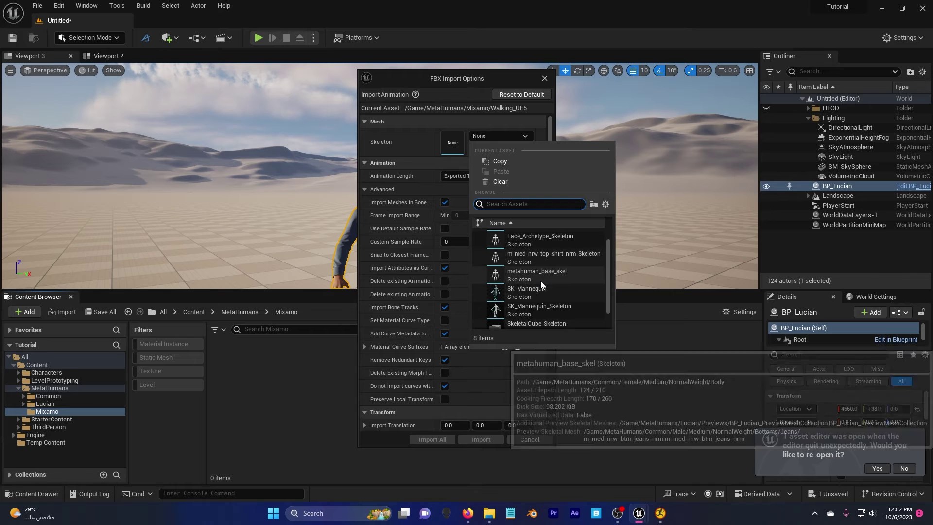
{"action": "left_click", "coordinate": [531, 293]}
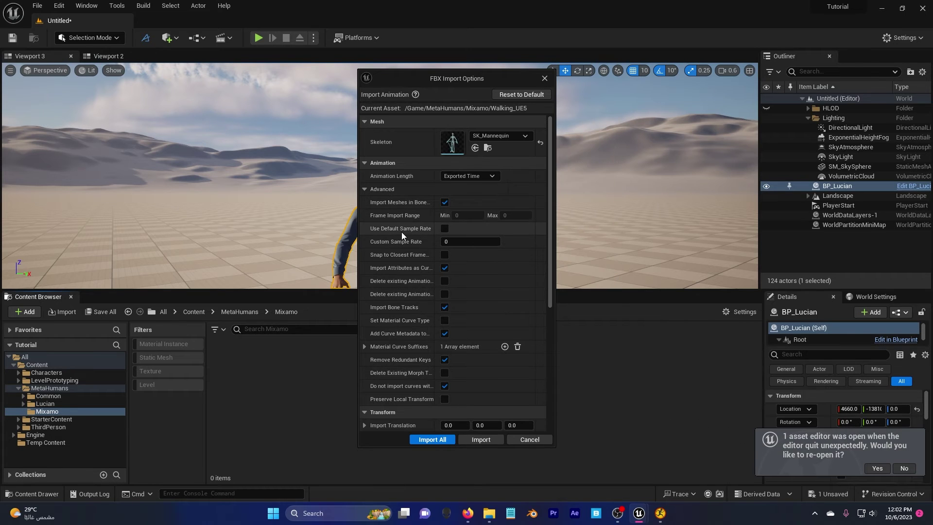
{"action": "left_click_drag", "start_coordinate": [437, 219], "coordinate": [460, 217]}
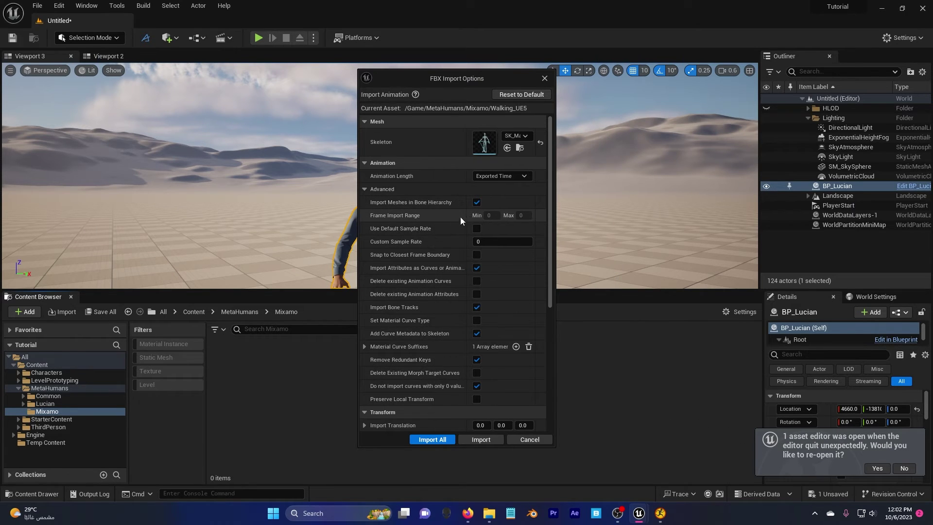
{"action": "left_click", "coordinate": [476, 267]}
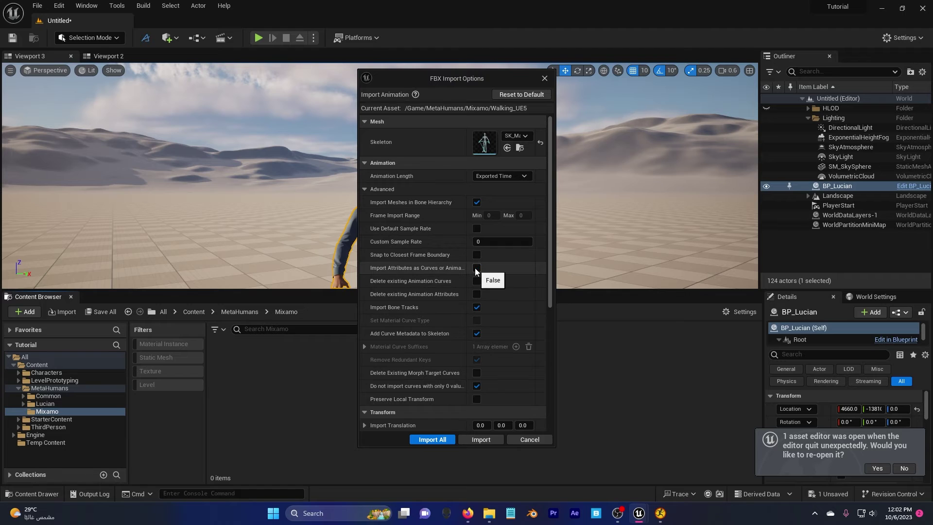
{"action": "left_click", "coordinate": [476, 228]}
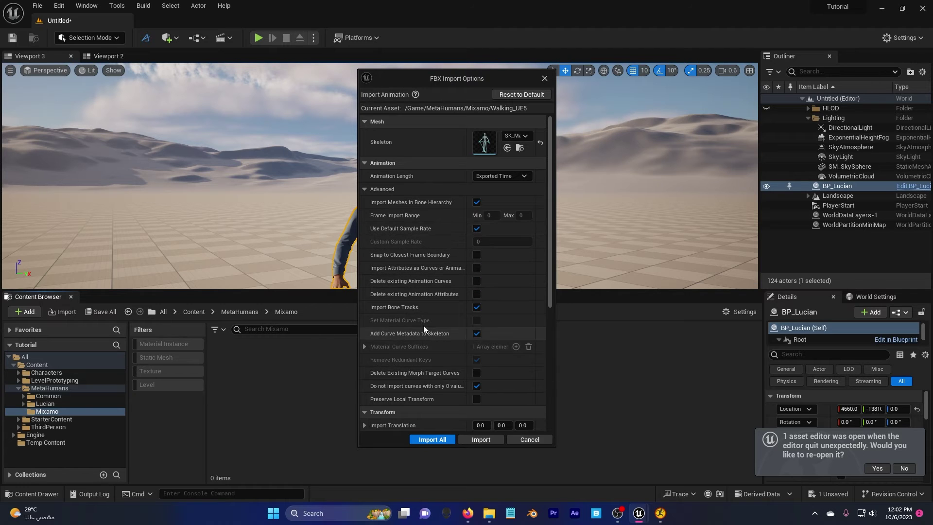
{"action": "scroll", "coordinate": [398, 322], "scroll_direction": "down", "scroll_amount": 5}
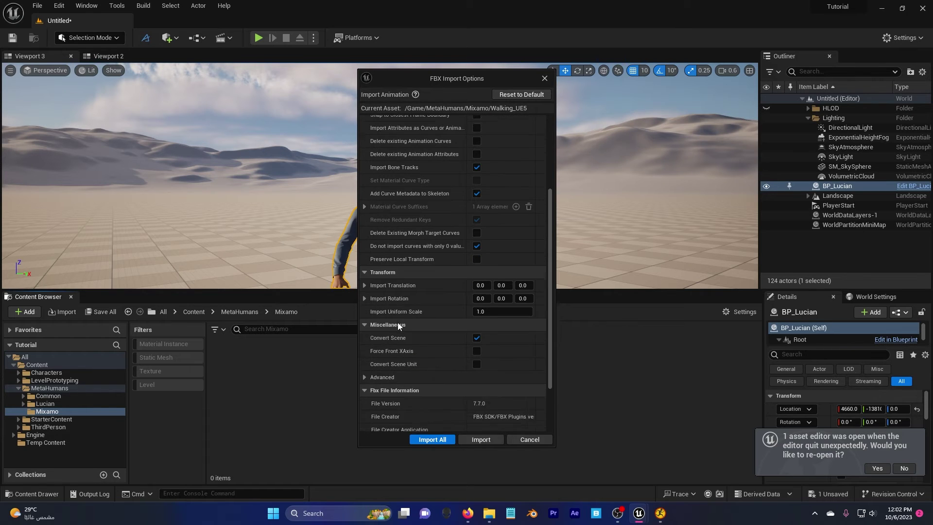
{"action": "left_click", "coordinate": [432, 440]}
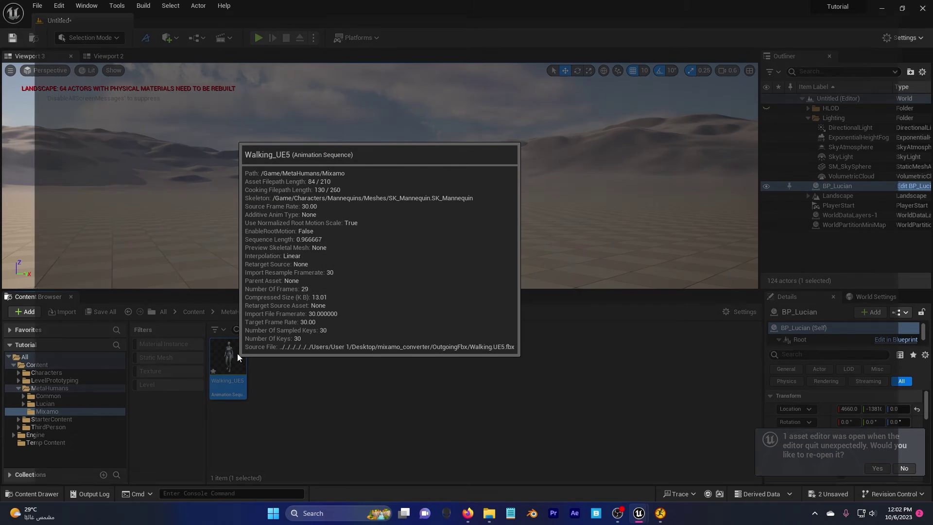
- Open the Walking_UE5 animation sequence and check its playback on the mannequin in the preview
{"action": "double_click", "coordinate": [236, 355]}
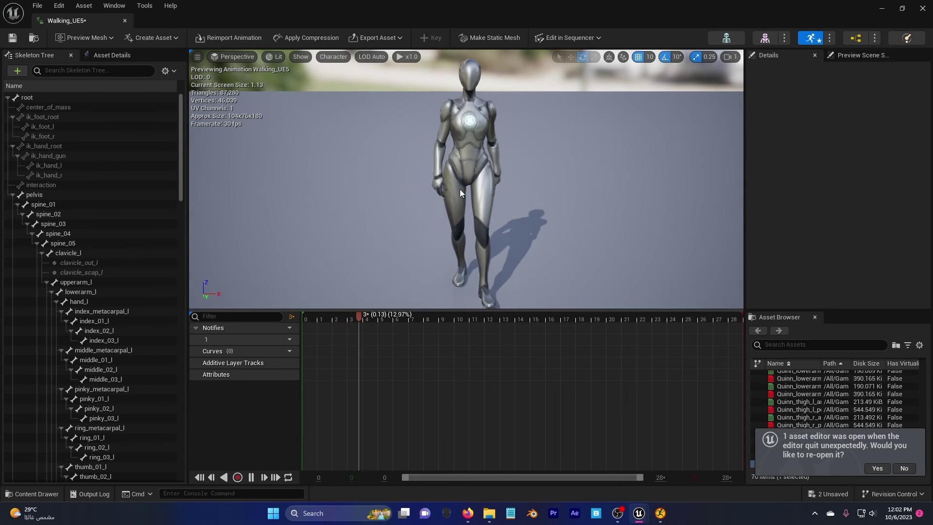
{"action": "scroll", "coordinate": [462, 192], "scroll_direction": "down", "scroll_amount": 4}
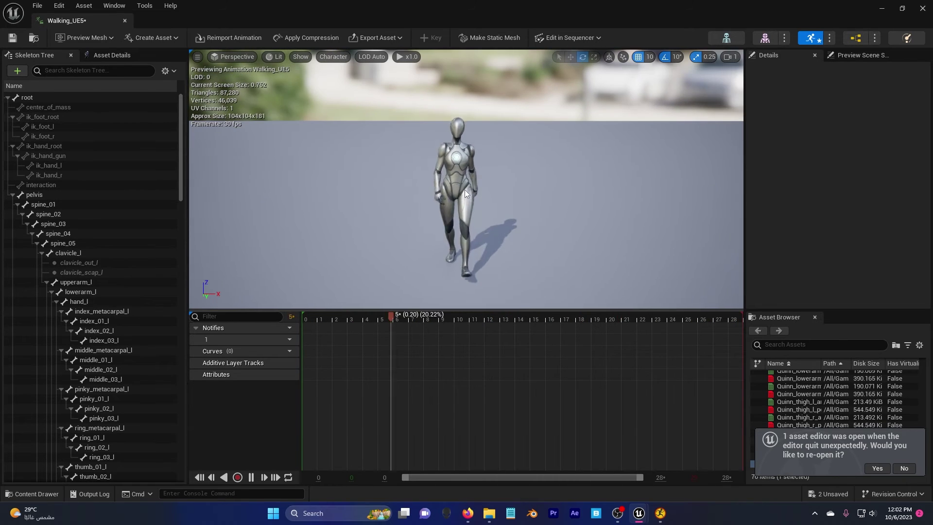
{"action": "left_click_drag", "start_coordinate": [465, 193], "coordinate": [464, 189]}
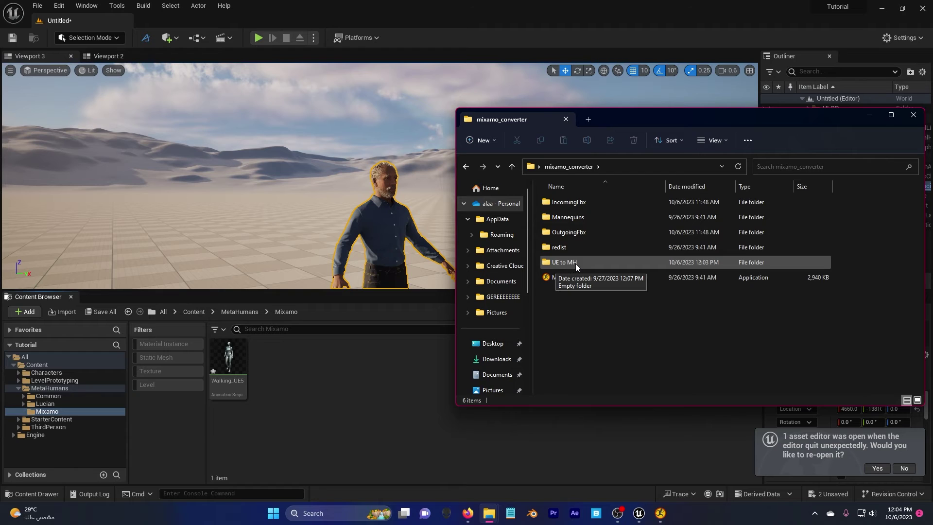
- In File Explorer, open the UE to MH folder inside mixamo_converter and copy its full path
{"action": "double_click", "coordinate": [576, 267]}
{"action": "left_click", "coordinate": [676, 165]}
{"action": "key", "text": "ctrl+c"}
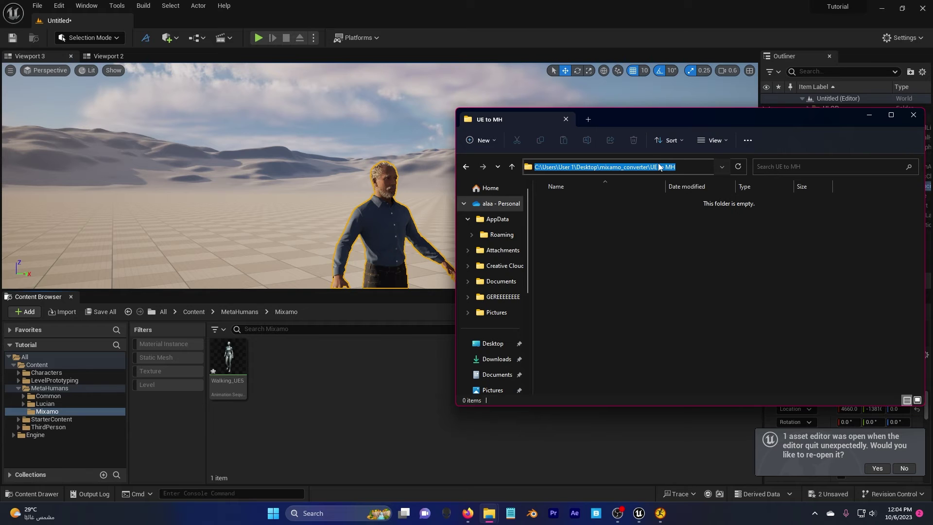
- Export the Walking_UE5 animation sequence from Unreal Engine as an FBX file into the mixamo_converter\UE to MH folder
{"action": "left_click", "coordinate": [377, 398]}
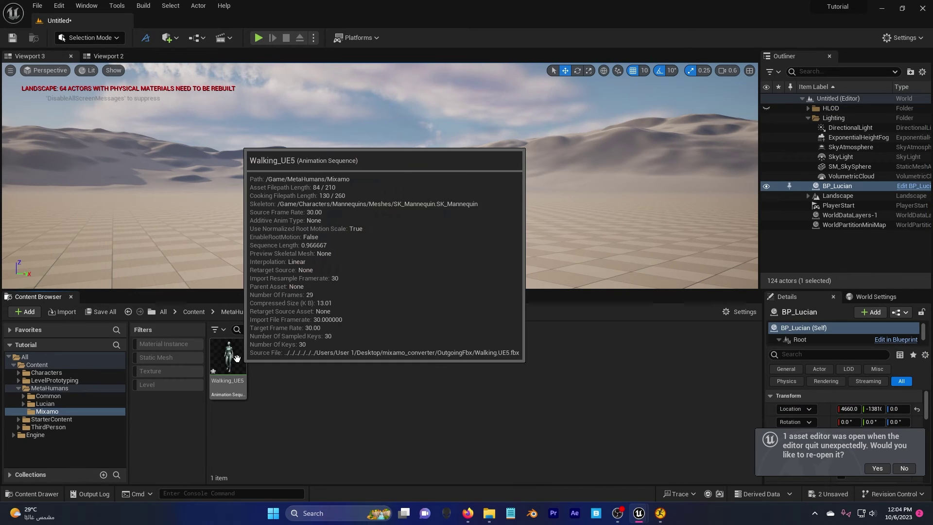
{"action": "right_click", "coordinate": [237, 358]}
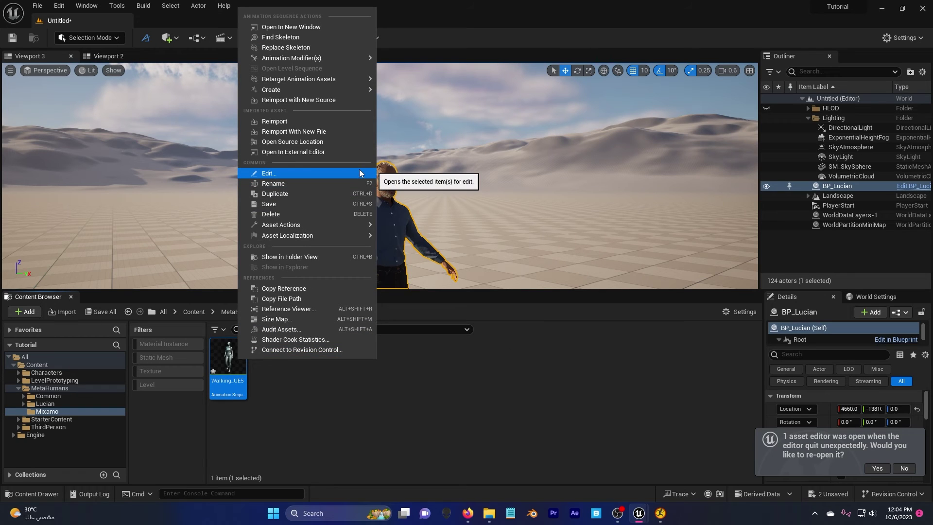
{"action": "mouse_move", "coordinate": [302, 225]}
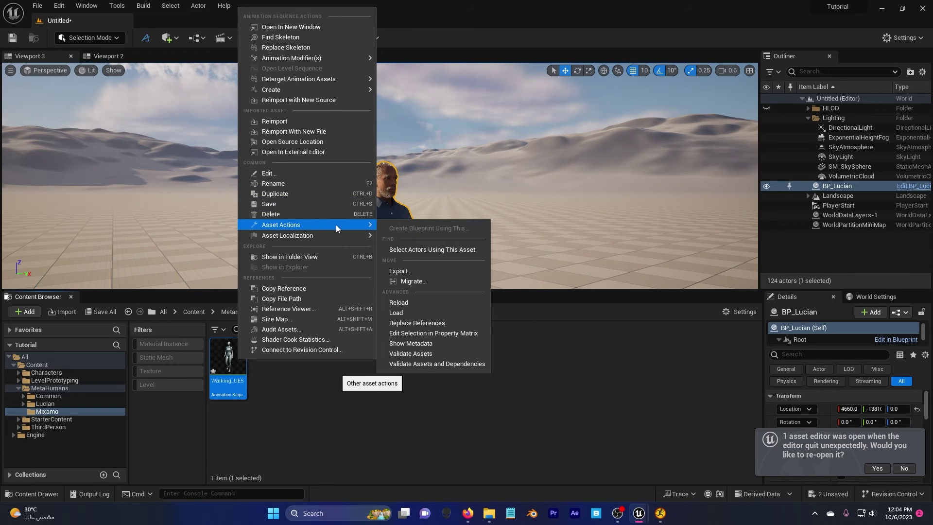
{"action": "left_click", "coordinate": [414, 270]}
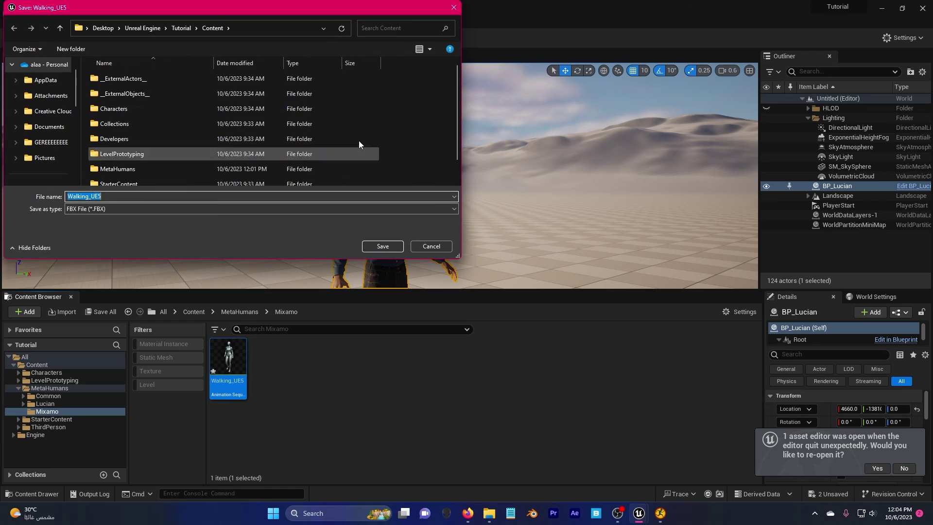
{"action": "left_click", "coordinate": [275, 28]}
{"action": "key", "text": "ctrl+v"}
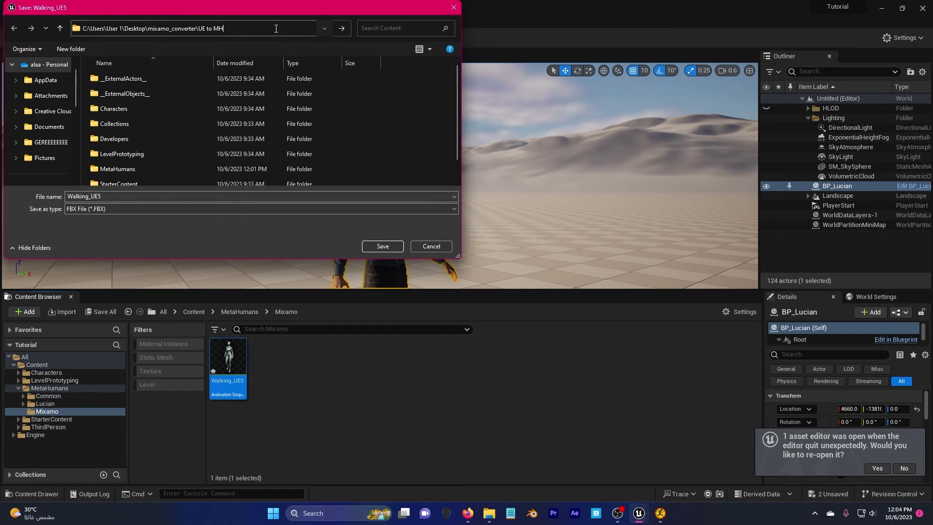
{"action": "key", "text": "Return"}
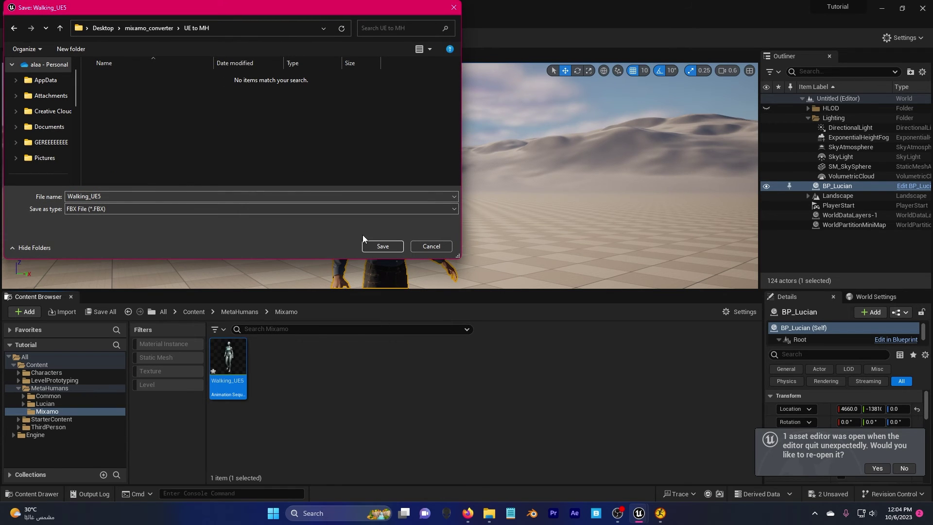
{"action": "left_click", "coordinate": [378, 246]}
{"action": "left_click", "coordinate": [516, 359]}
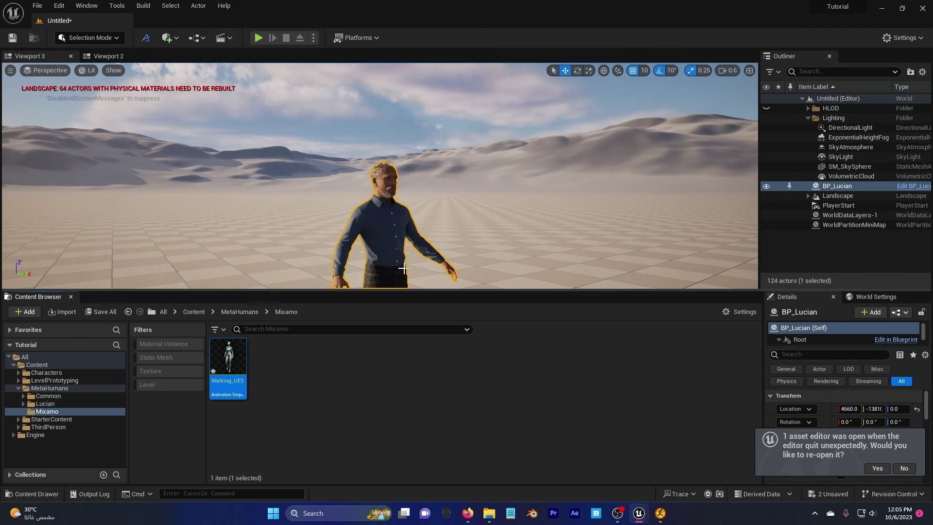
- Create a folder named MH_Animation inside the Mixamo content folder and open it
{"action": "left_click", "coordinate": [456, 443]}
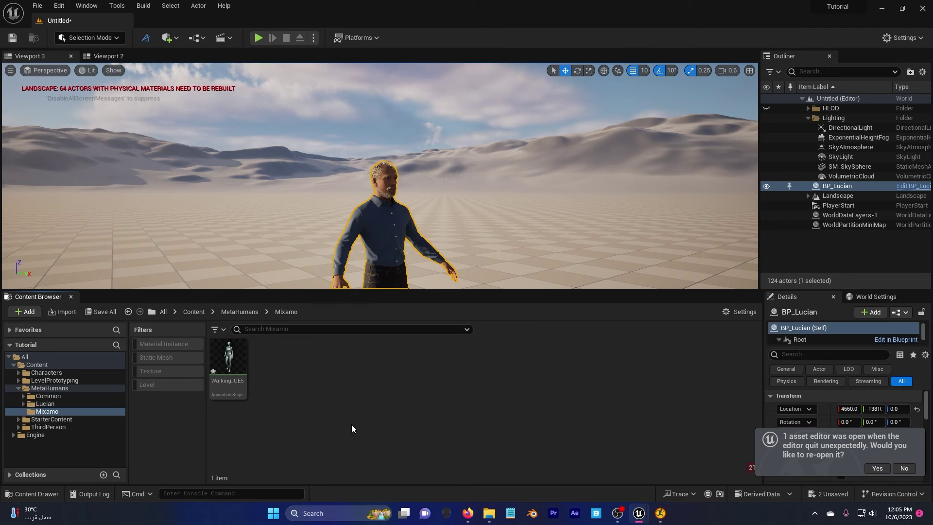
{"action": "right_click", "coordinate": [274, 384]}
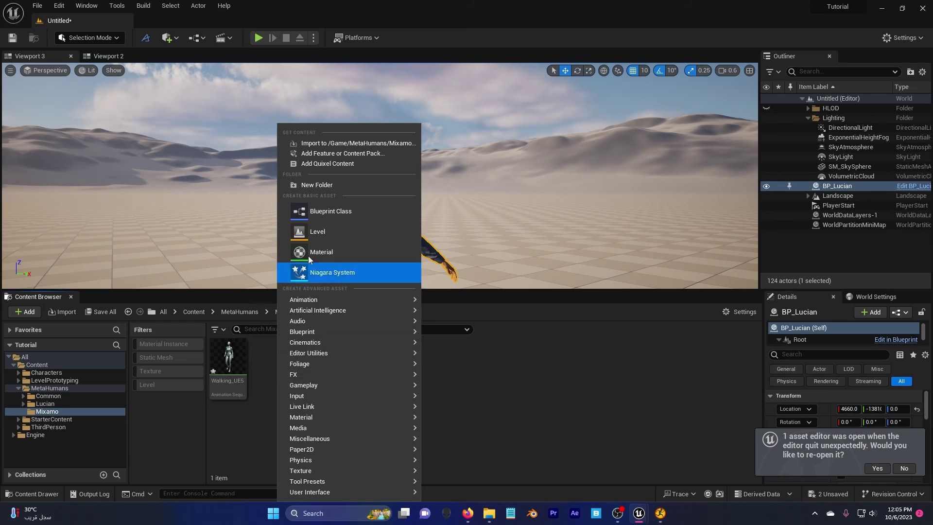
{"action": "left_click", "coordinate": [334, 184]}
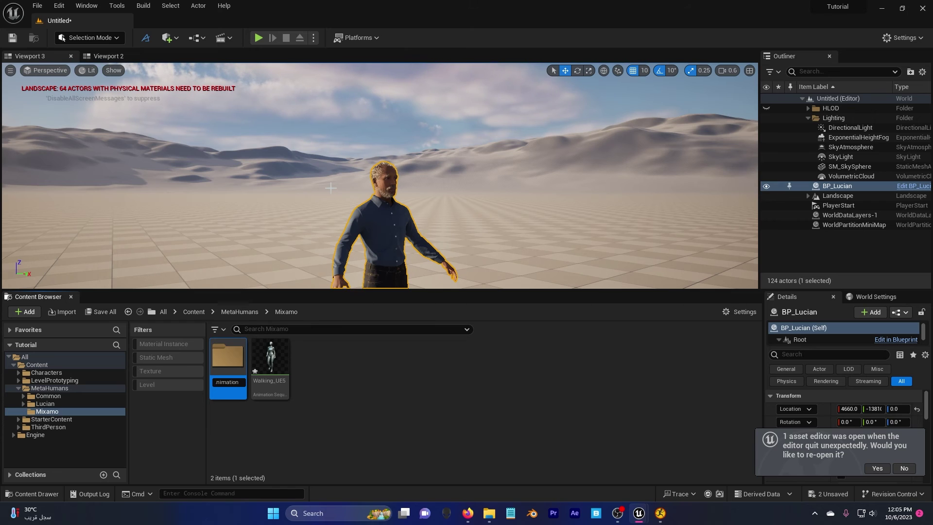
{"action": "key", "text": "Return"}
{"action": "double_click", "coordinate": [233, 359]}
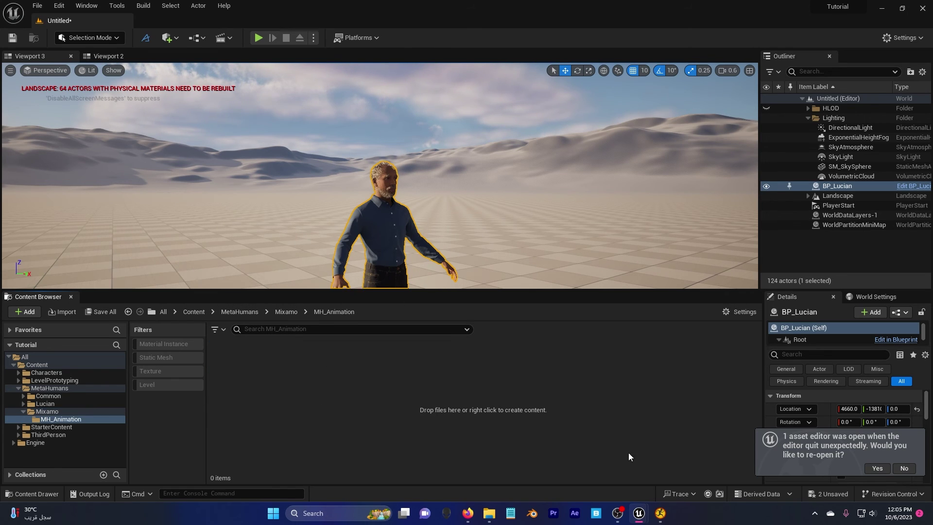
- Import Walking_UE5.FBX from the UE to MH folder into MH_Animation, using the metahuman_base_skel skeleton
{"action": "mouse_move", "coordinate": [489, 513]}
{"action": "left_click", "coordinate": [464, 459]}
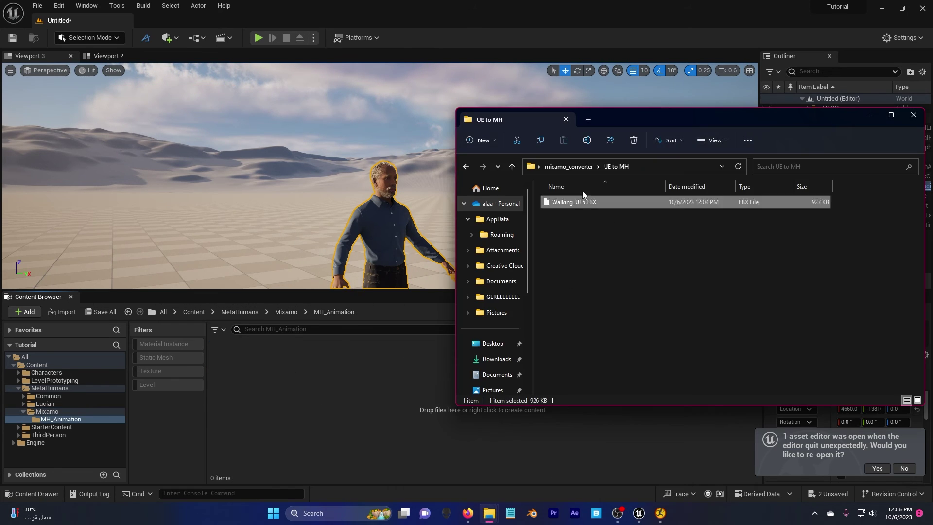
{"action": "left_click_drag", "start_coordinate": [589, 202], "coordinate": [289, 426]}
{"action": "left_click", "coordinate": [429, 77]}
{"action": "left_click", "coordinate": [491, 135]}
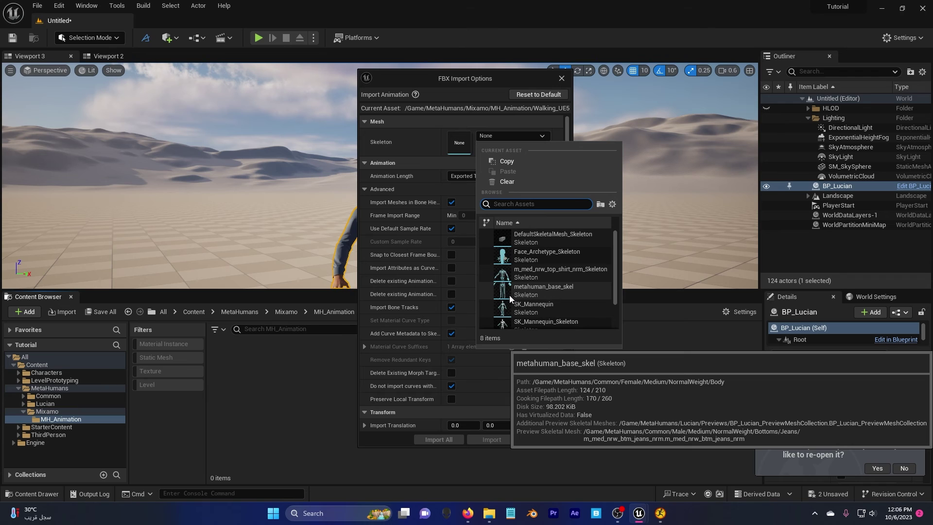
{"action": "left_click", "coordinate": [550, 289]}
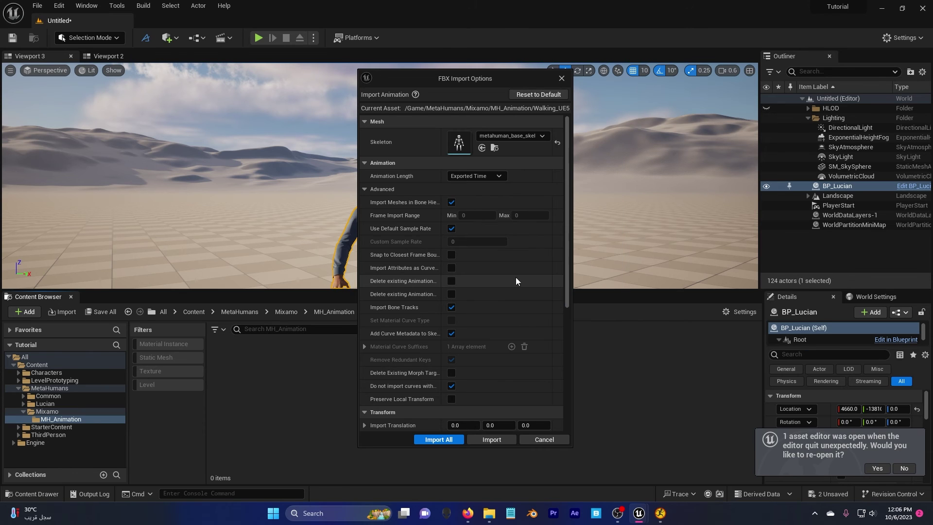
{"action": "left_click", "coordinate": [422, 440]}
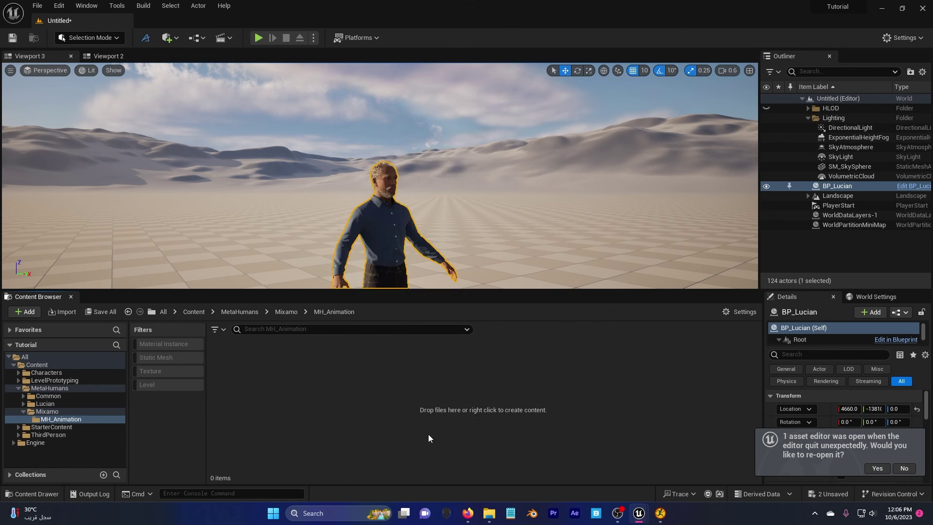
{"action": "left_click", "coordinate": [764, 114]}
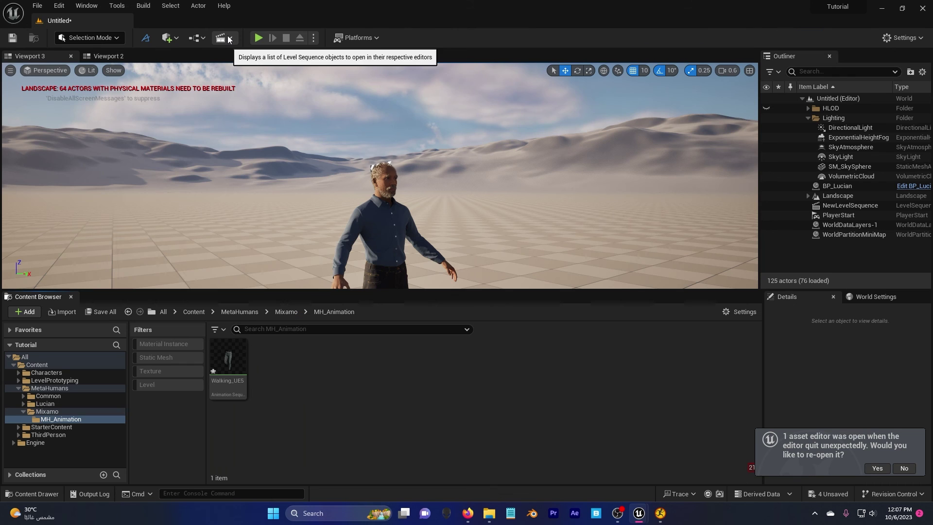
- Create a level sequence saved as NewLevelSequence1 in the Content folder and add BP_Lucian to its tracks
{"action": "left_click", "coordinate": [224, 38]}
{"action": "left_click", "coordinate": [264, 64]}
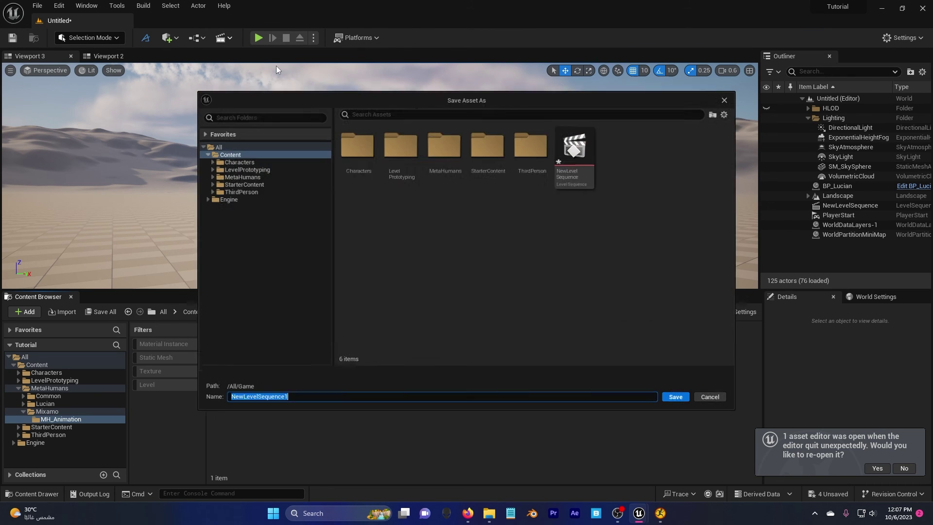
{"action": "left_click", "coordinate": [681, 400]}
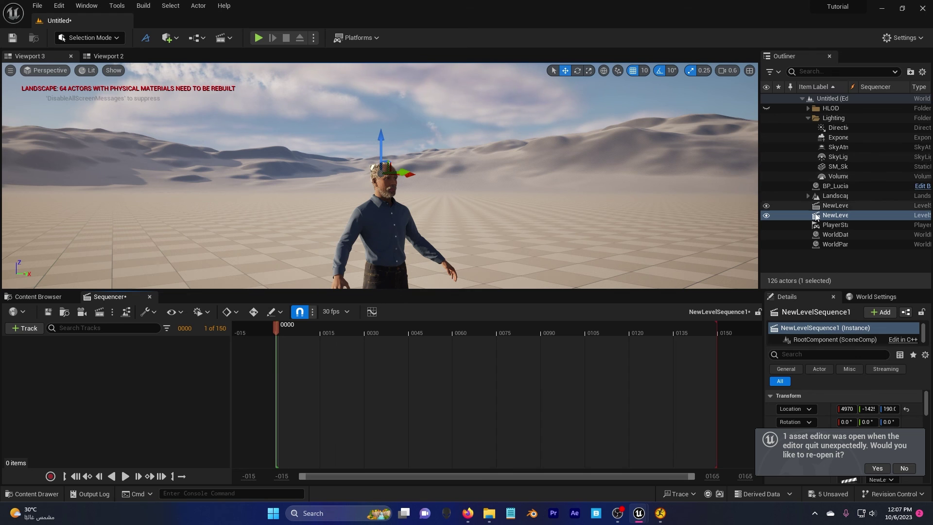
{"action": "left_click", "coordinate": [835, 185]}
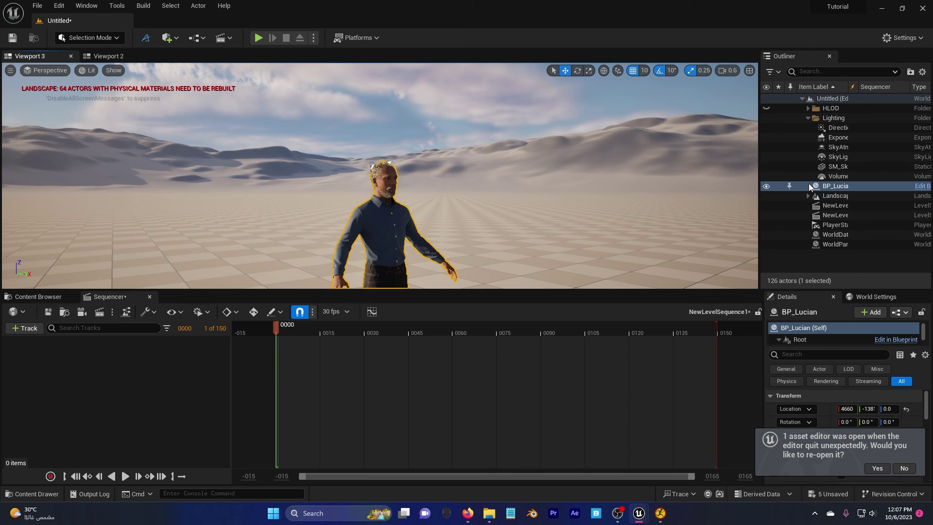
{"action": "left_click_drag", "start_coordinate": [835, 186], "coordinate": [159, 365]}
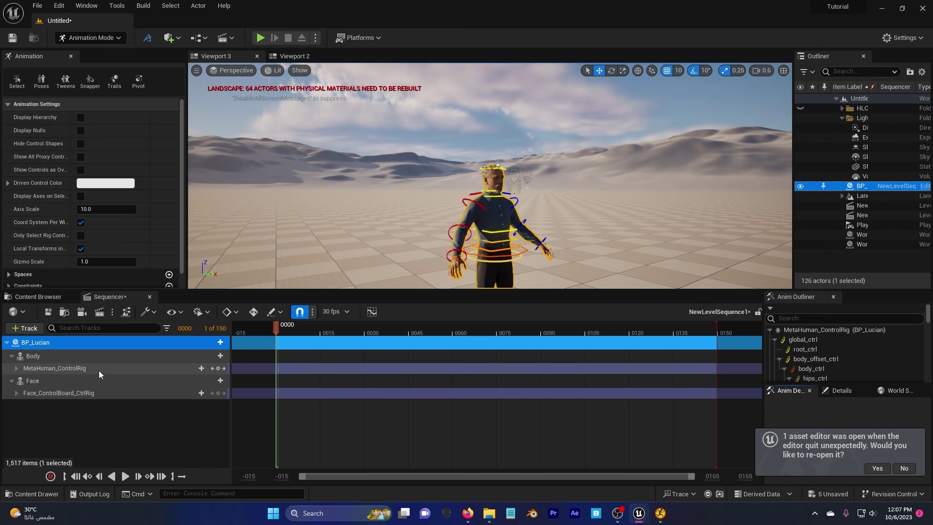
- Delete the MetaHuman_ControlRig track under Body and the Face_ControlBoard_CtrlRig track under Face
{"action": "left_click", "coordinate": [98, 369]}
{"action": "key", "text": "Delete"}
{"action": "left_click", "coordinate": [80, 387]}
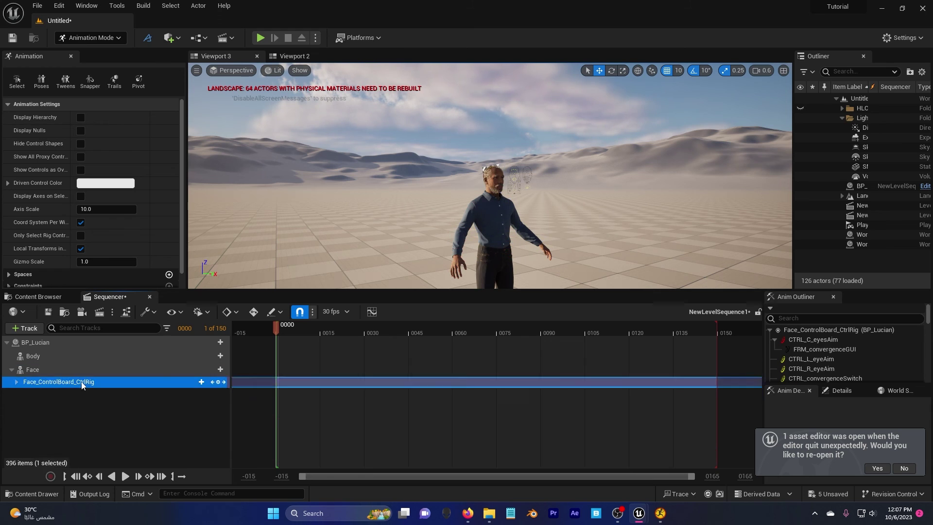
{"action": "key", "text": "Delete"}
- Add the Walking_UE5 animation to BP_Lucian's Body track at frame 0000
{"action": "left_click", "coordinate": [220, 356]}
{"action": "mouse_move", "coordinate": [313, 123]}
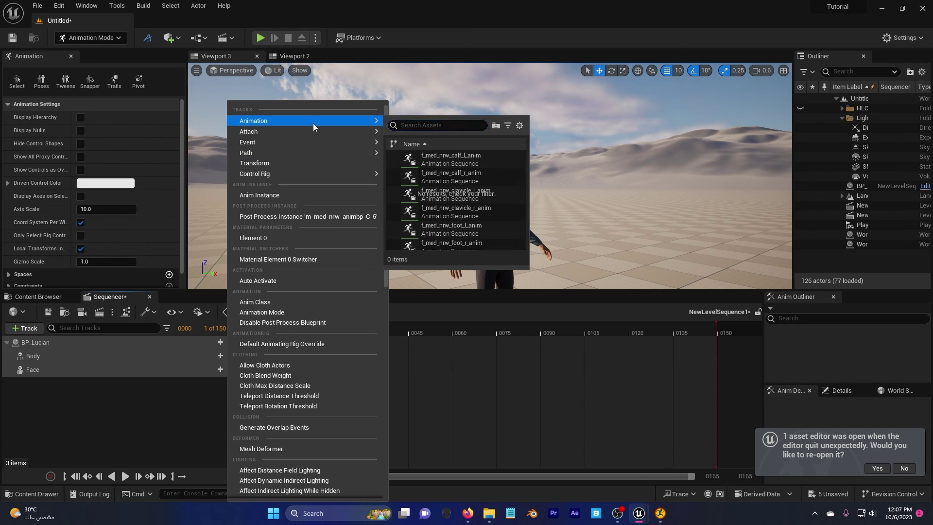
{"action": "type", "text": "walk"}
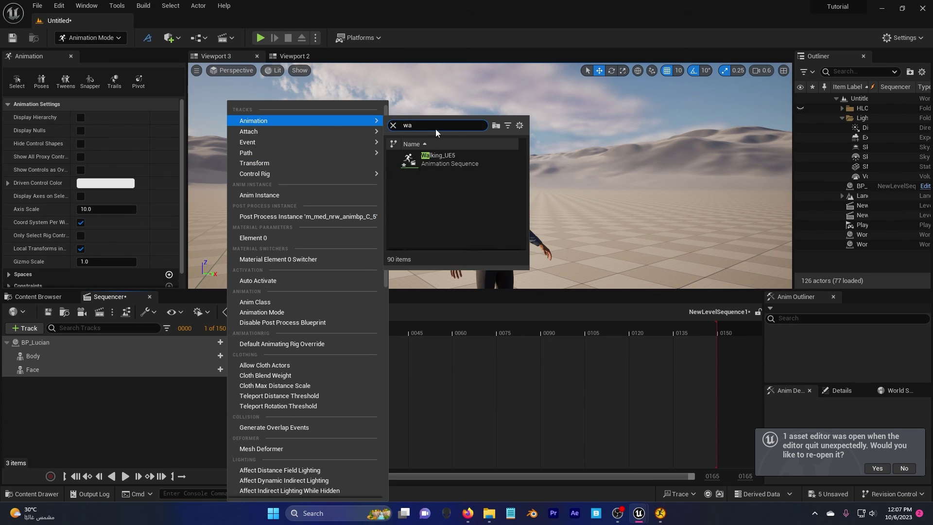
{"action": "left_click", "coordinate": [451, 159]}
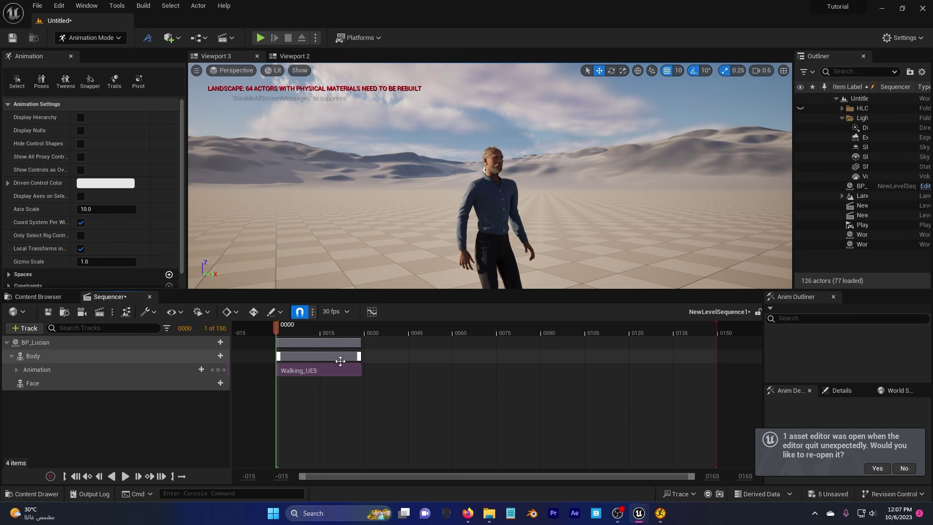